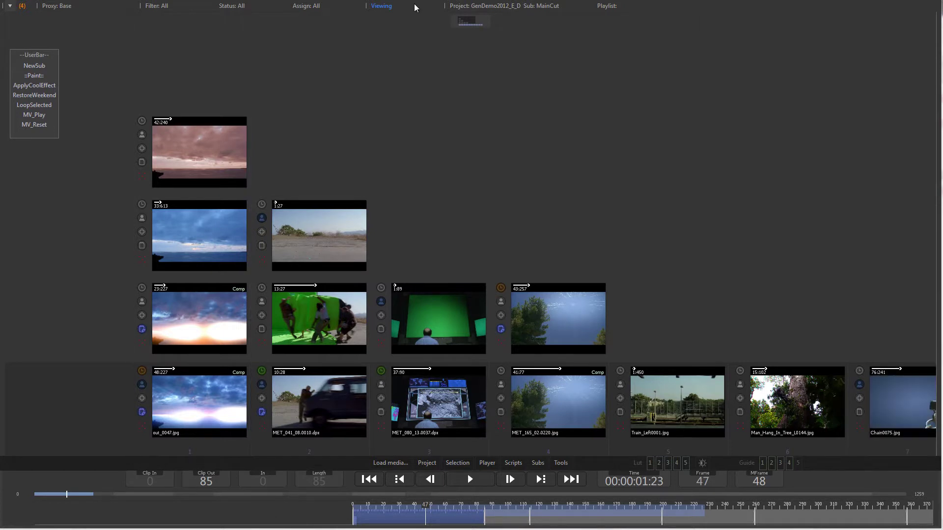
- Switch the project to Edit mode, return it to View mode, and set it to Edit mode again
{"action": "left_click", "coordinate": [387, 7]}
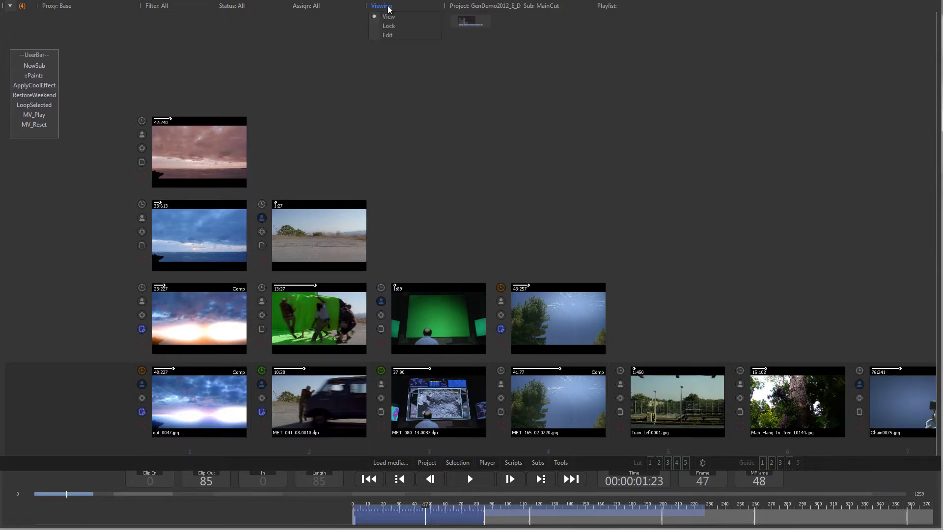
{"action": "left_click", "coordinate": [399, 36]}
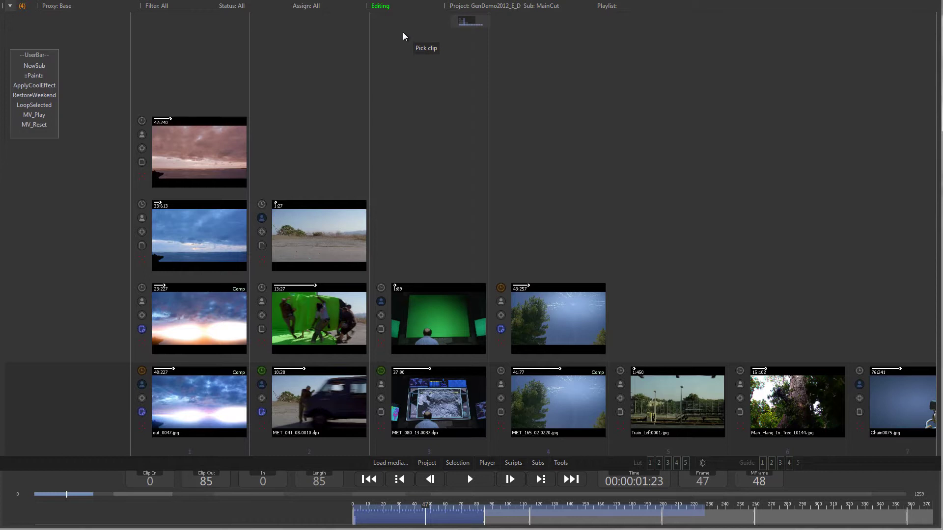
{"action": "left_click", "coordinate": [385, 7]}
{"action": "left_click", "coordinate": [390, 18]}
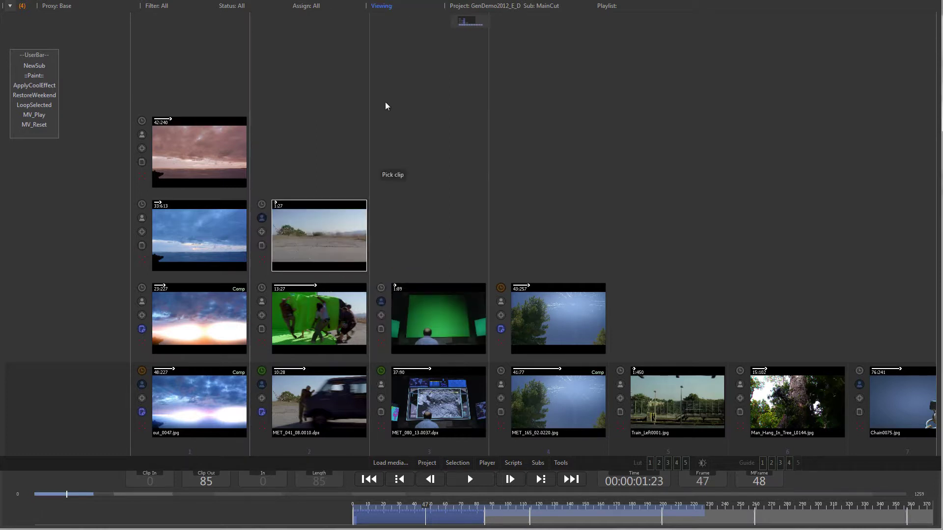
{"action": "left_click", "coordinate": [390, 8]}
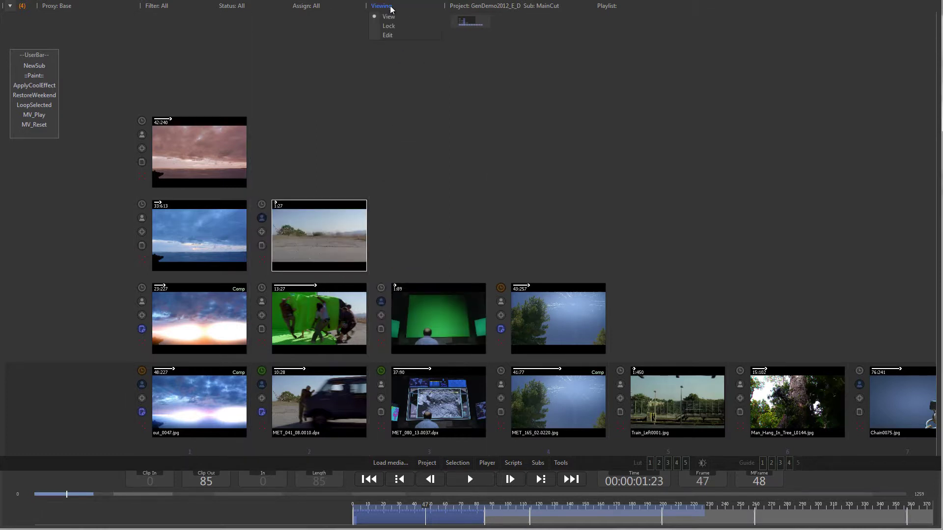
{"action": "left_click", "coordinate": [393, 35]}
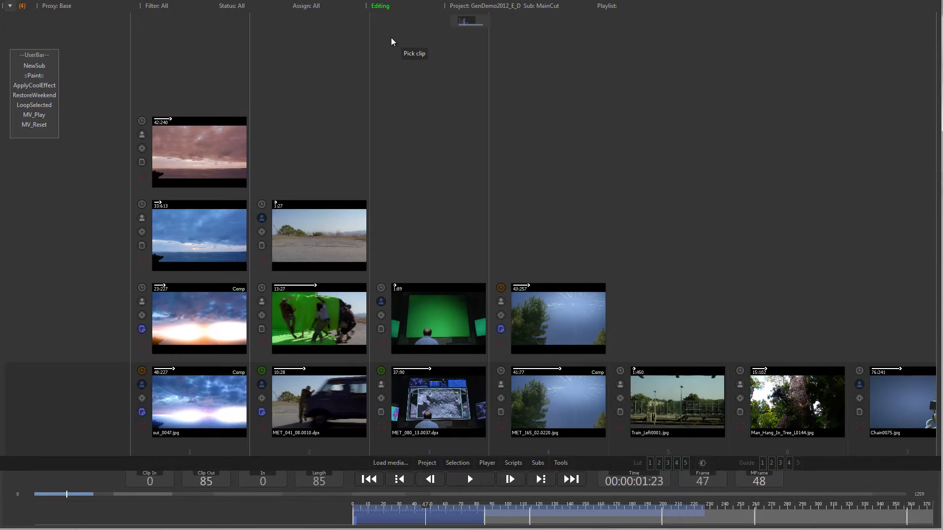
- From the start of the timeline, trim the first clip's end to 71 frames, and set its length to 100 frames
{"action": "key", "text": "Home"}
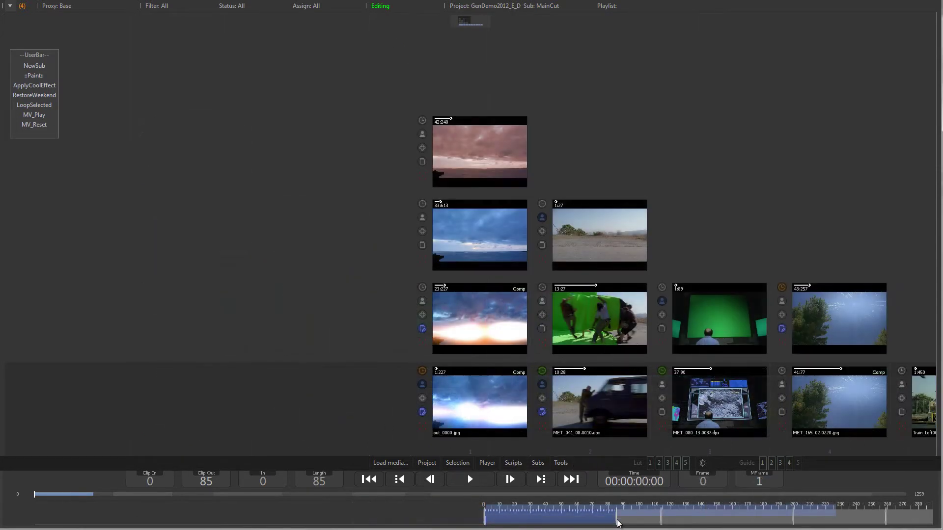
{"action": "left_click_drag", "start_coordinate": [617, 517], "coordinate": [593, 517]}
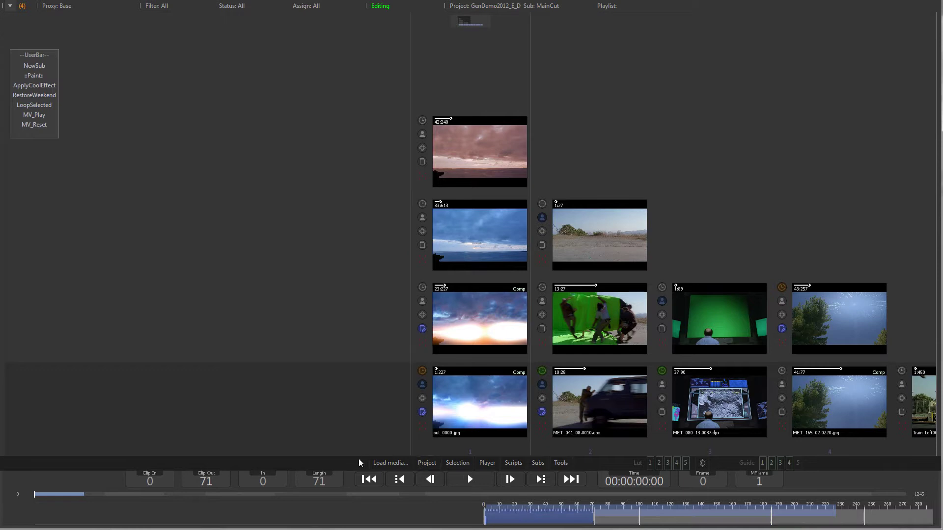
{"action": "left_click", "coordinate": [316, 485]}
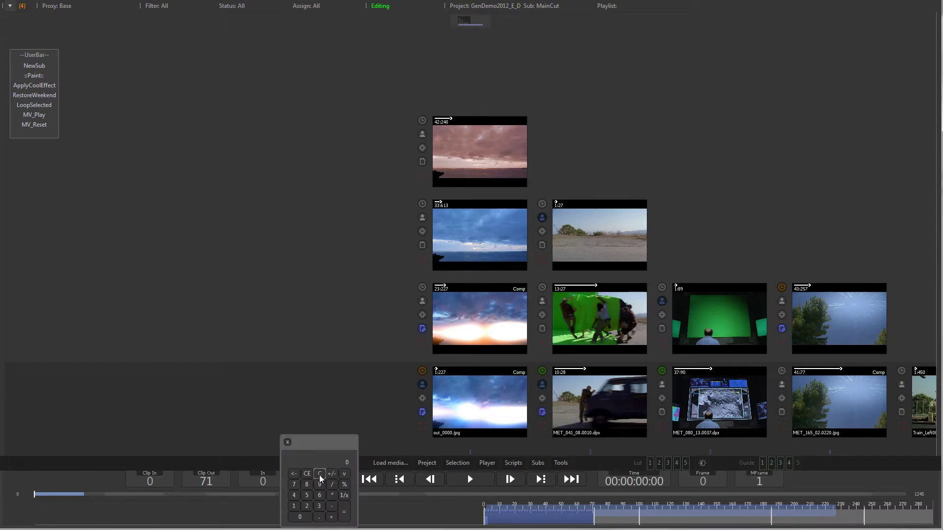
{"action": "left_click", "coordinate": [294, 506]}
{"action": "left_click", "coordinate": [300, 516]}
{"action": "left_click", "coordinate": [300, 517]}
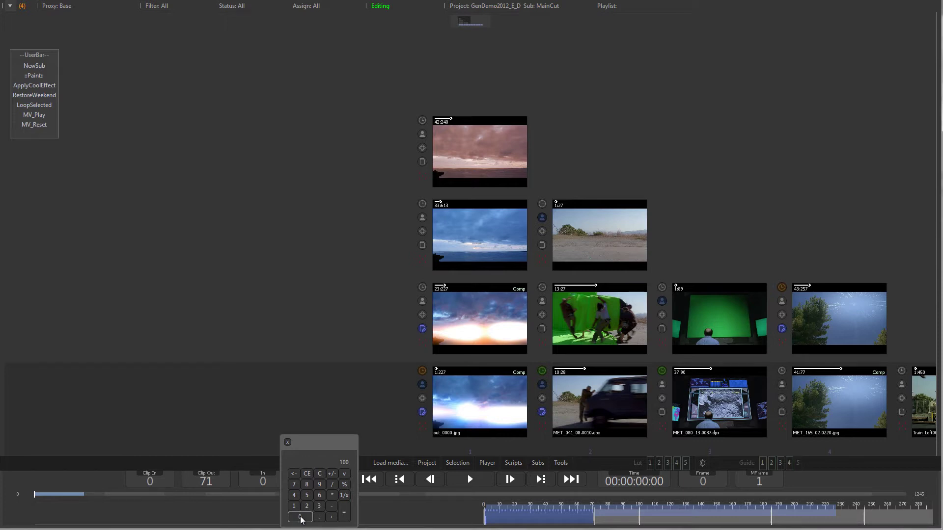
{"action": "left_click", "coordinate": [344, 512]}
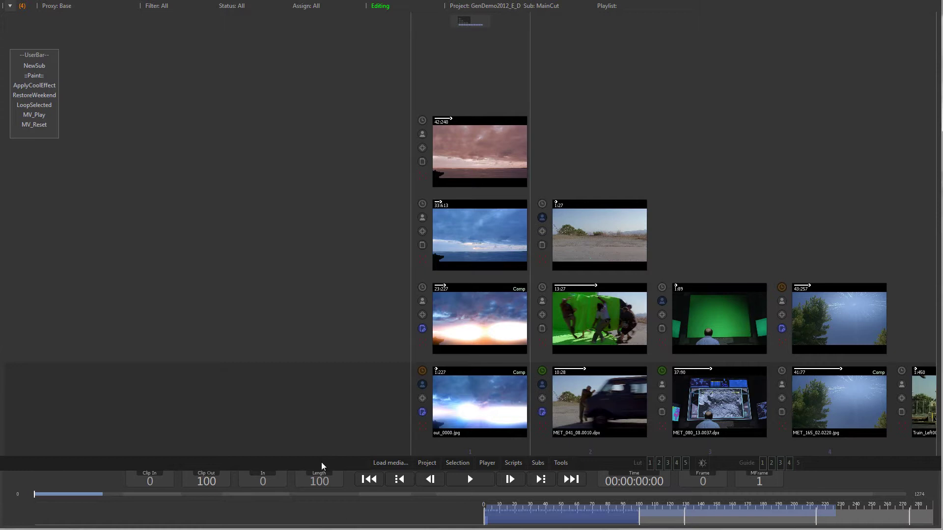
- Shorten the first clip to 81 frames, and slip its footage to start at about source frame 76
{"action": "mouse_move", "coordinate": [311, 481]}
{"action": "left_mouse_down"}
{"action": "mouse_move", "coordinate": [266, 476]}
{"action": "mouse_move", "coordinate": [364, 487]}
{"action": "mouse_move", "coordinate": [258, 480]}
{"action": "left_mouse_up"}
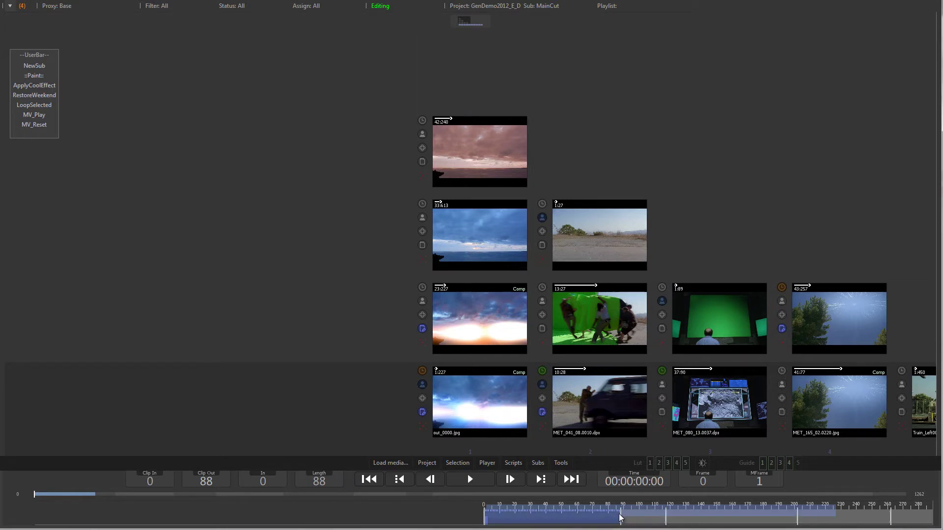
{"action": "mouse_move", "coordinate": [621, 516]}
{"action": "left_mouse_down"}
{"action": "mouse_move", "coordinate": [584, 513]}
{"action": "mouse_move", "coordinate": [640, 517]}
{"action": "mouse_move", "coordinate": [612, 521]}
{"action": "left_mouse_up"}
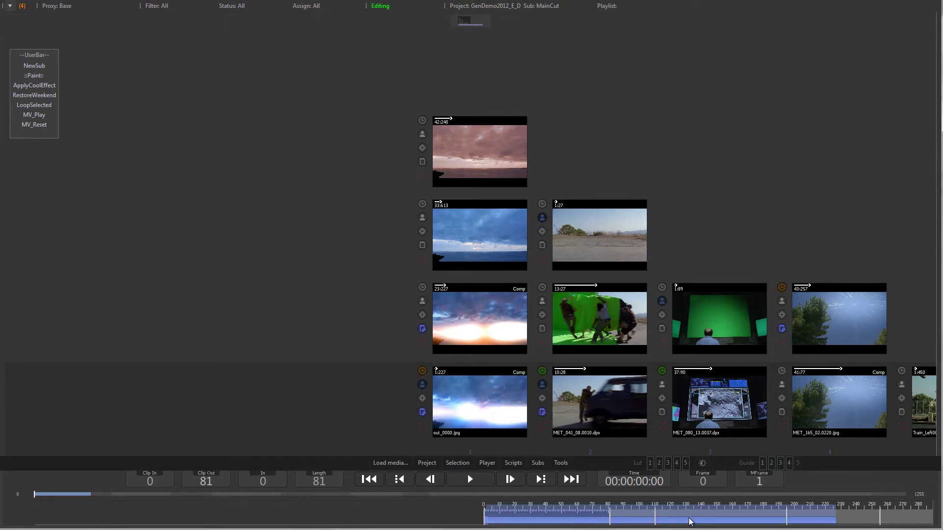
{"action": "left_click_drag", "start_coordinate": [582, 517], "coordinate": [515, 515]}
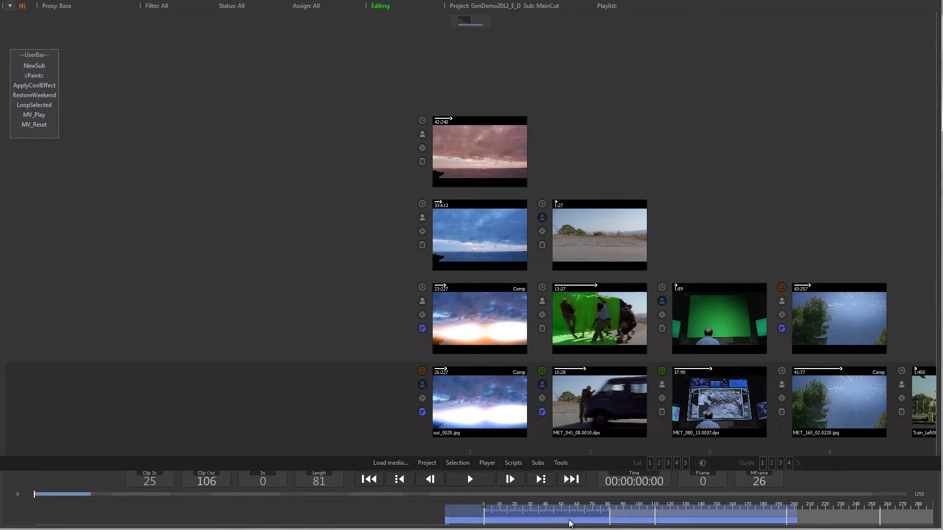
{"action": "left_click_drag", "start_coordinate": [570, 522], "coordinate": [493, 519]}
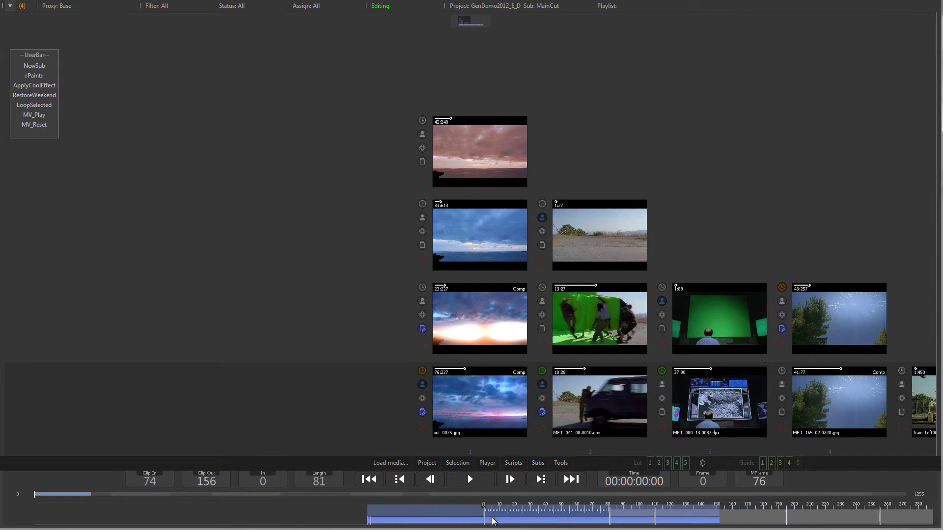
- Reset the first clip's Clip In to 0, and slip its footage to start at about source frame 41
{"action": "left_click", "coordinate": [151, 482]}
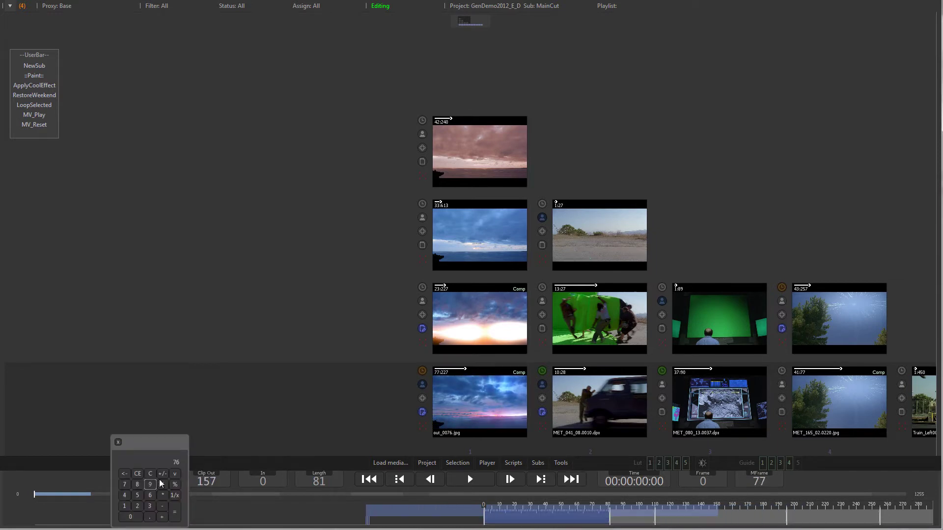
{"action": "left_click", "coordinate": [151, 473]}
{"action": "left_click", "coordinate": [131, 517]}
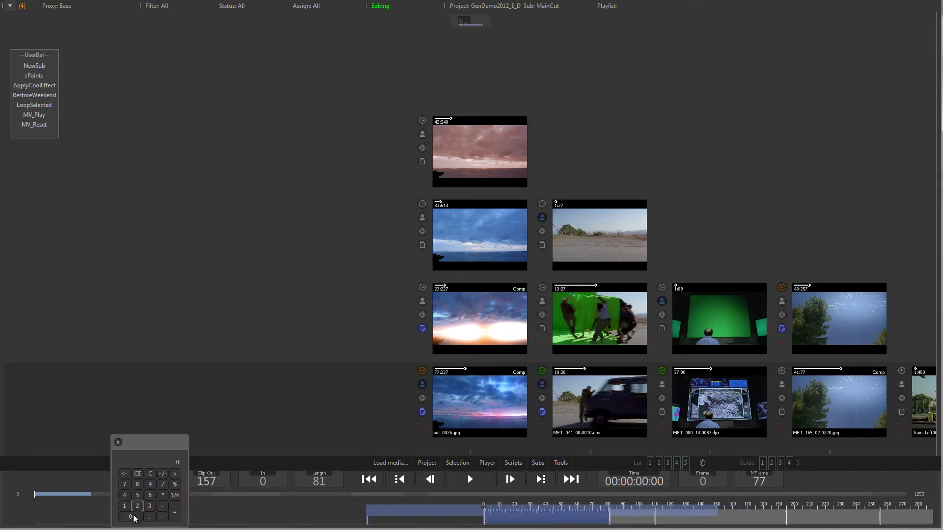
{"action": "left_click", "coordinate": [175, 512]}
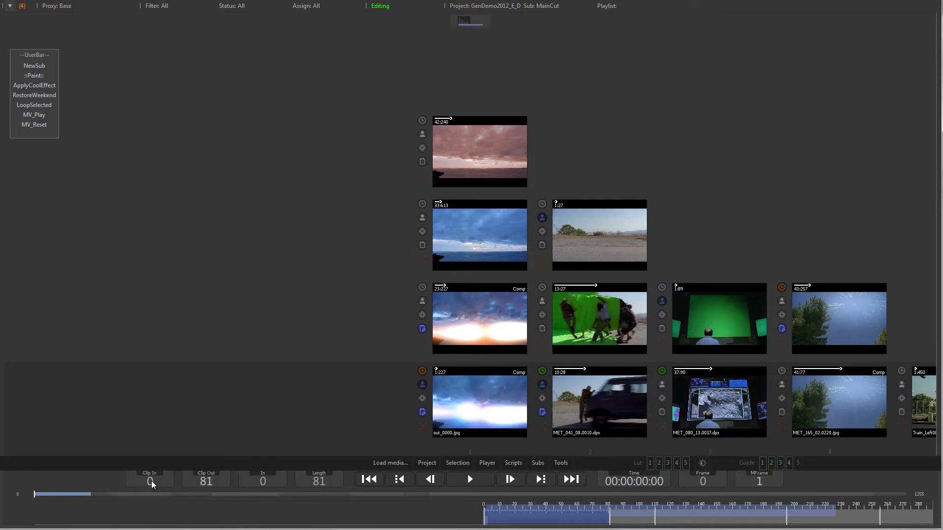
{"action": "left_click_drag", "start_coordinate": [151, 481], "coordinate": [533, 517]}
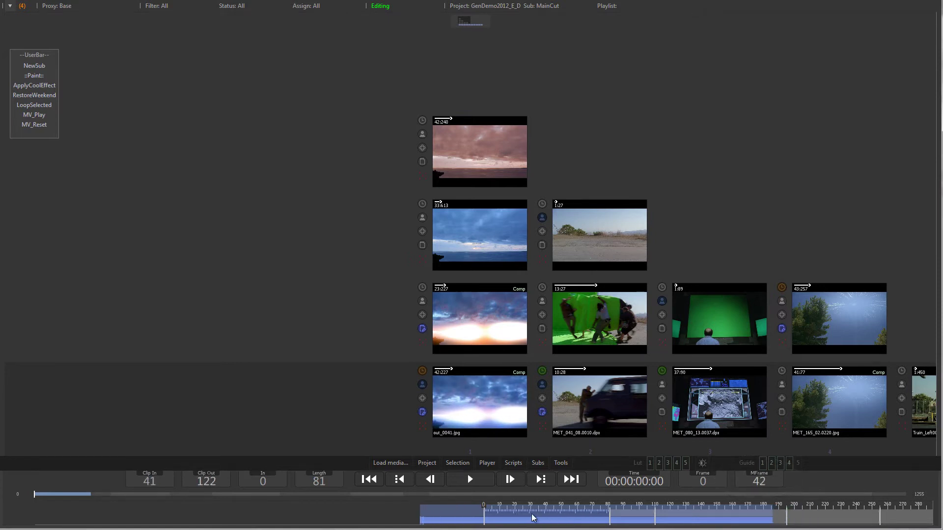
- Extend the second clip, the MET_041 van shot, to 51 frames, and play and scrub its end around frame 120
{"action": "left_click", "coordinate": [638, 516]}
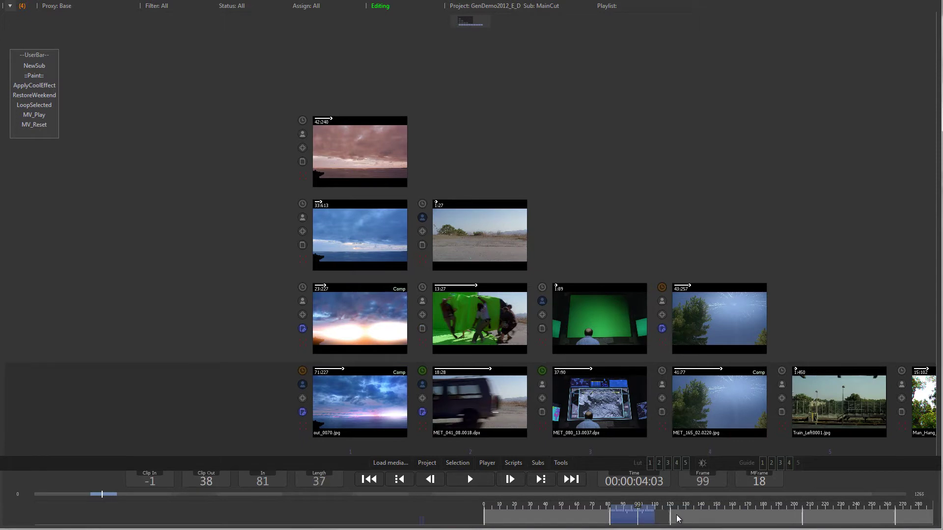
{"action": "left_click_drag", "start_coordinate": [678, 519], "coordinate": [692, 519]}
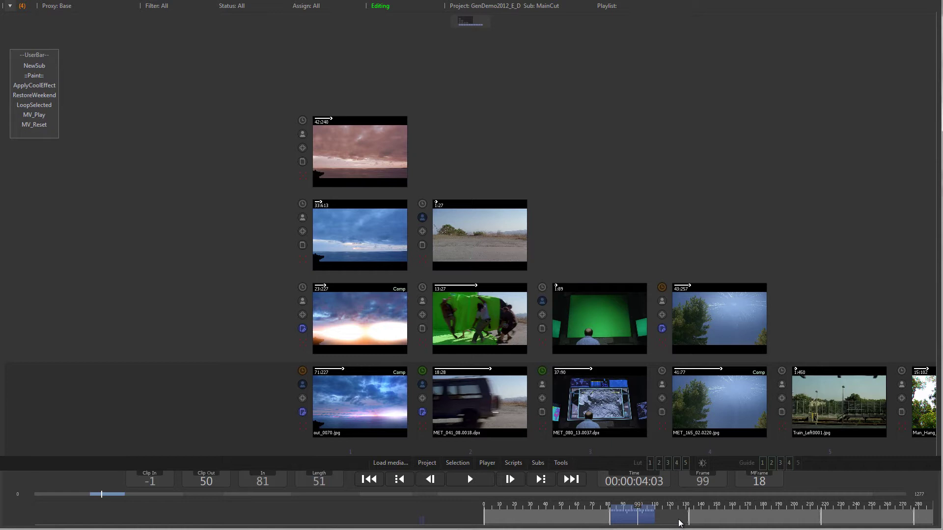
{"action": "left_click", "coordinate": [470, 479]}
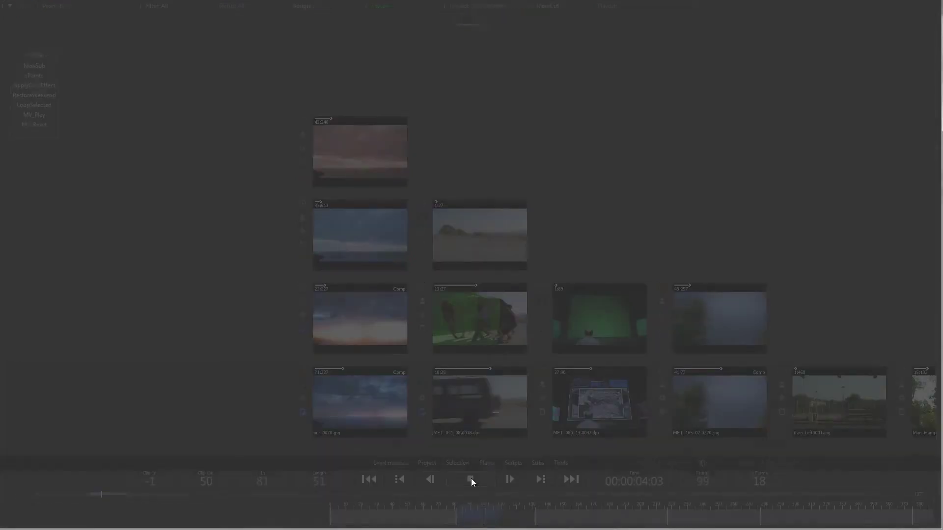
{"action": "left_click", "coordinate": [480, 485]}
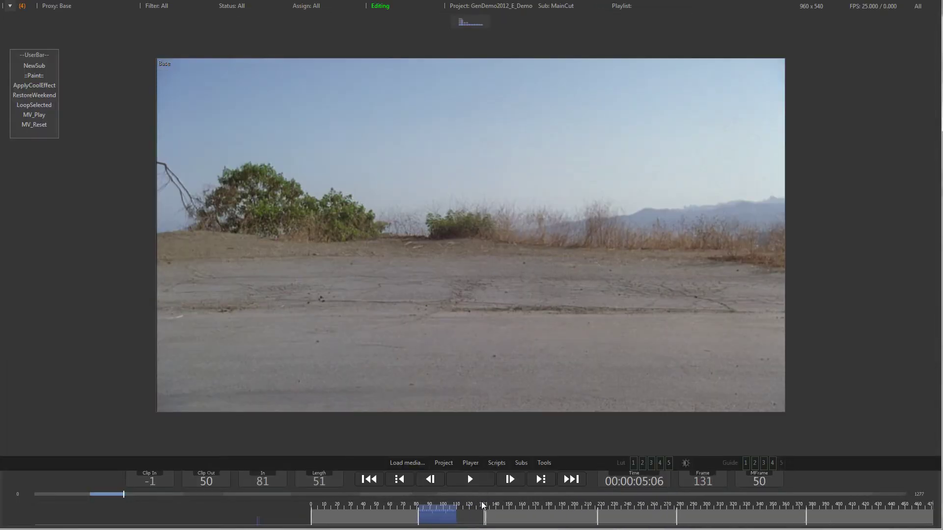
{"action": "left_click_drag", "start_coordinate": [483, 506], "coordinate": [466, 508]}
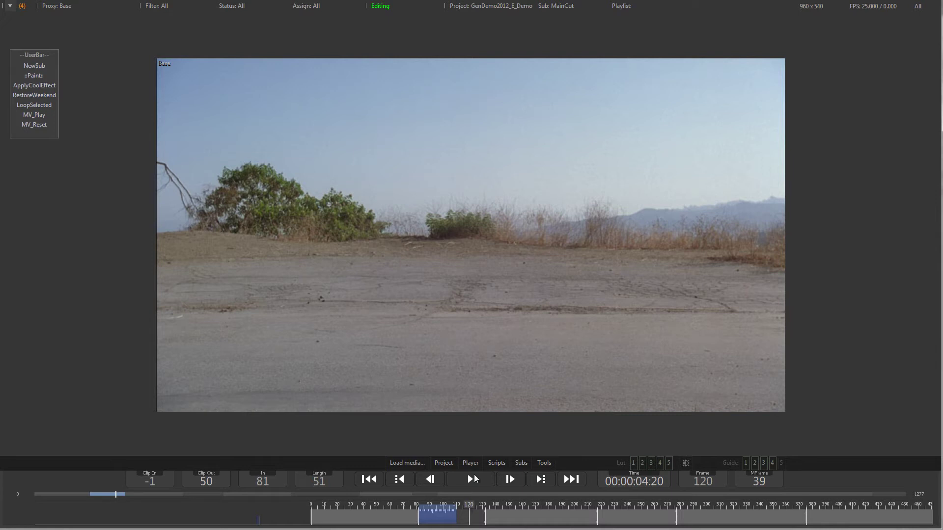
- Shorten the MET_041 van clip to 47 frames, and fit its cut to the available source footage
{"action": "left_click_drag", "start_coordinate": [485, 515], "coordinate": [479, 518]}
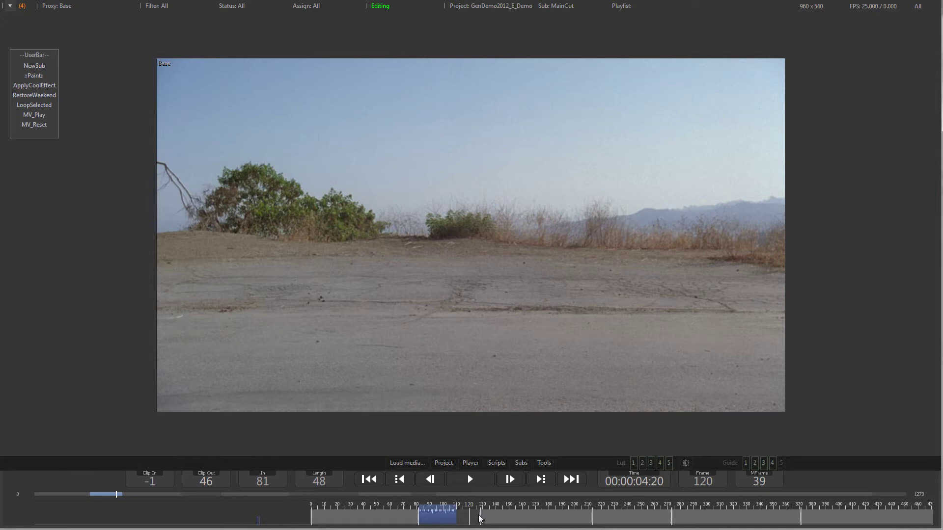
{"action": "left_click_drag", "start_coordinate": [480, 518], "coordinate": [474, 518]}
{"action": "right_click", "coordinate": [474, 518]}
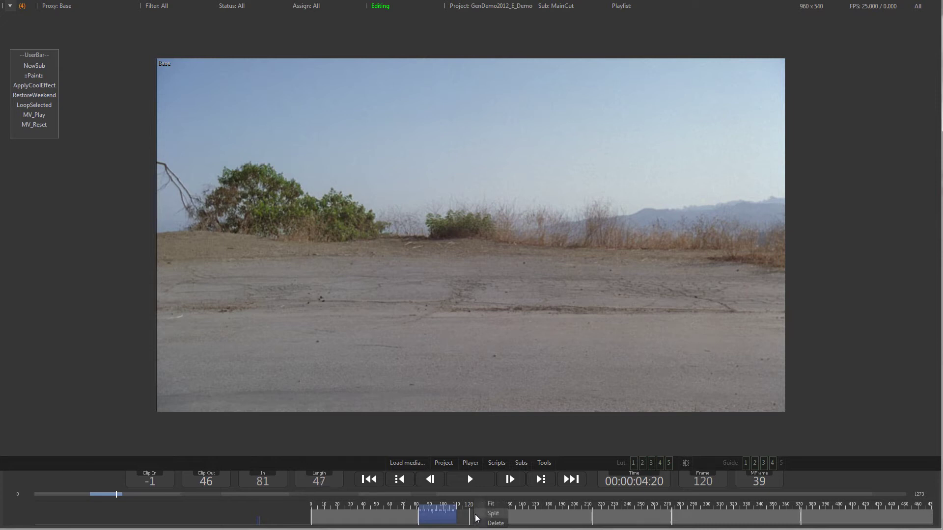
{"action": "left_click", "coordinate": [492, 505]}
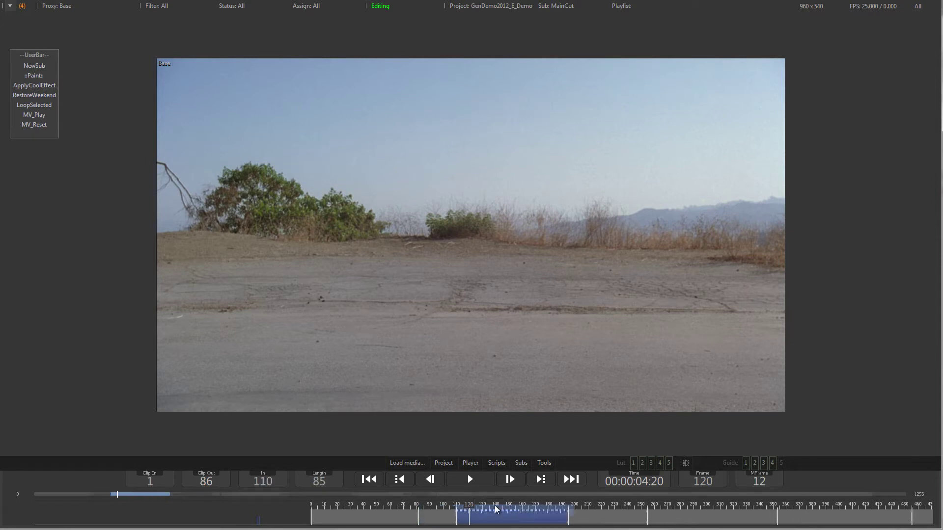
- Go back through the cuts to the first clip and split it at frame 95
{"action": "left_click", "coordinate": [397, 509]}
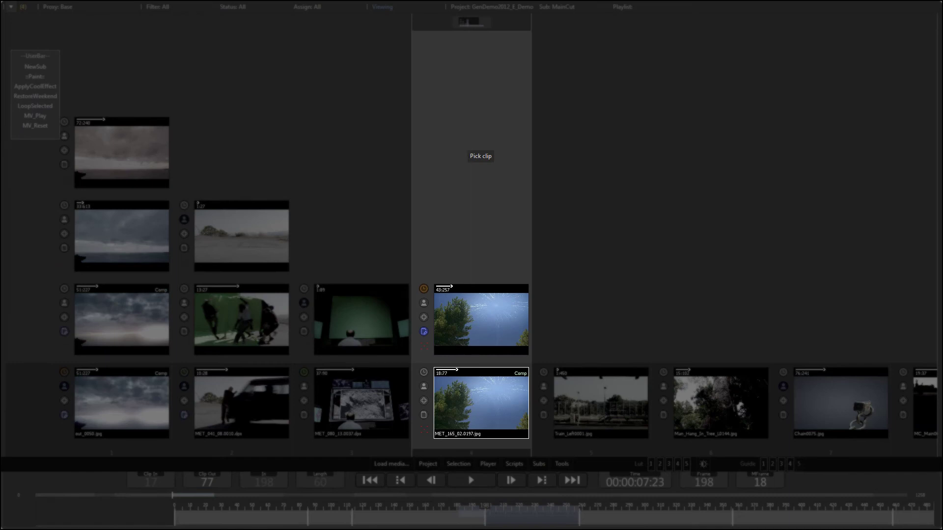
{"action": "key", "text": "Left"}
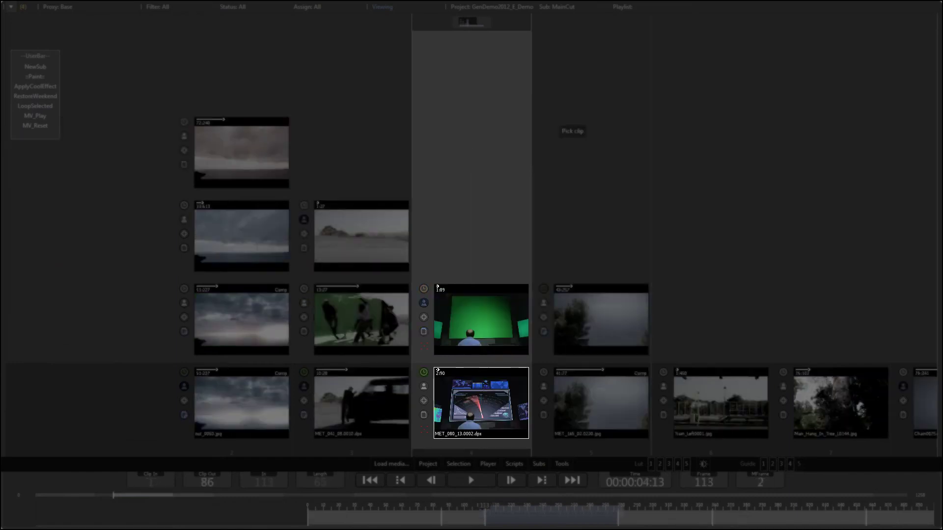
{"action": "key", "text": "Left"}
{"action": "key", "text": "Left"}
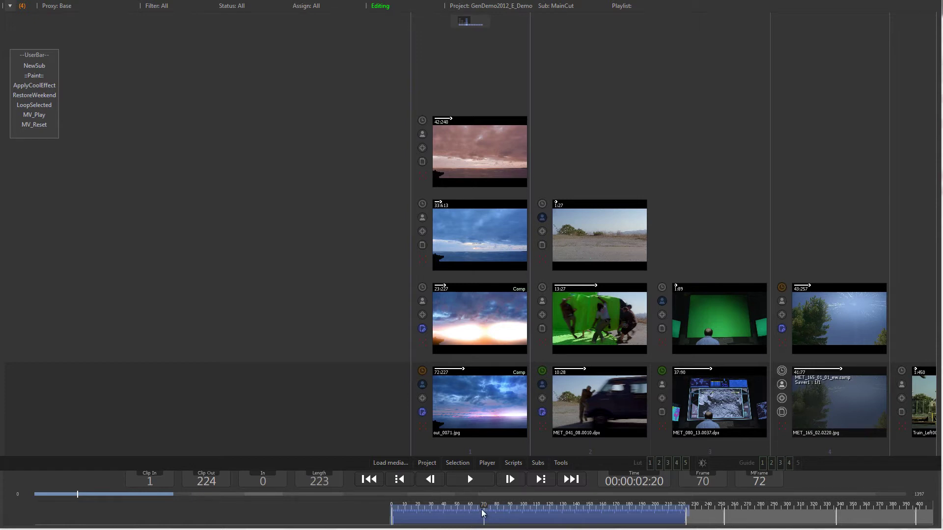
{"action": "left_click_drag", "start_coordinate": [484, 507], "coordinate": [518, 512]}
{"action": "key", "text": "s"}
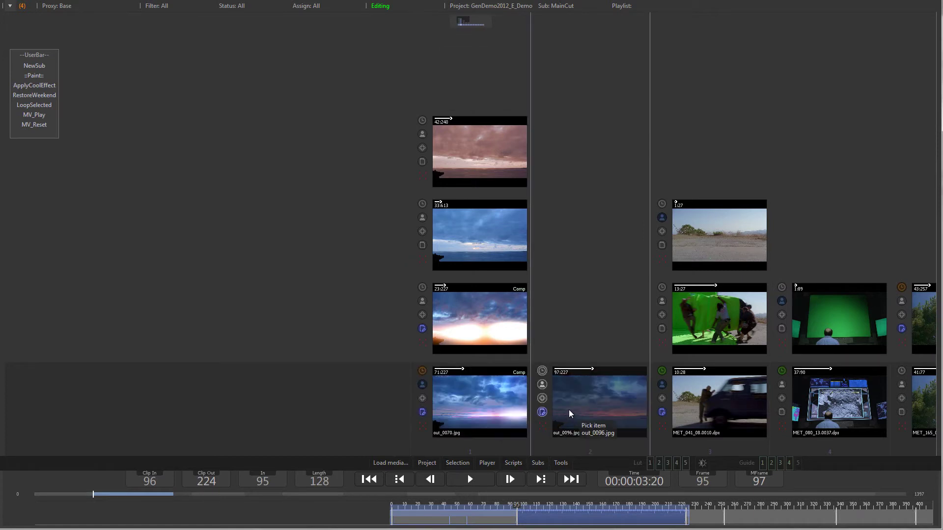
- Enable a dissolve at the cut after the MET_080 clip and adjust its range on the timeline
{"action": "left_click_drag", "start_coordinate": [712, 513], "coordinate": [732, 519]}
{"action": "right_click", "coordinate": [744, 520]}
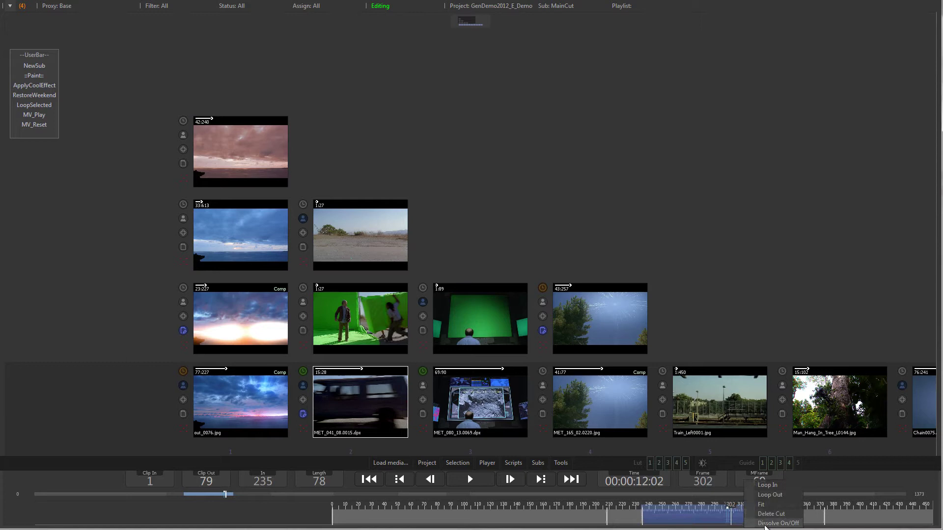
{"action": "left_click", "coordinate": [768, 523]}
{"action": "mouse_move", "coordinate": [758, 515]}
{"action": "left_mouse_down"}
{"action": "mouse_move", "coordinate": [705, 513]}
{"action": "mouse_move", "coordinate": [772, 521]}
{"action": "mouse_move", "coordinate": [725, 510]}
{"action": "mouse_move", "coordinate": [753, 513]}
{"action": "mouse_move", "coordinate": [739, 514]}
{"action": "left_mouse_up"}
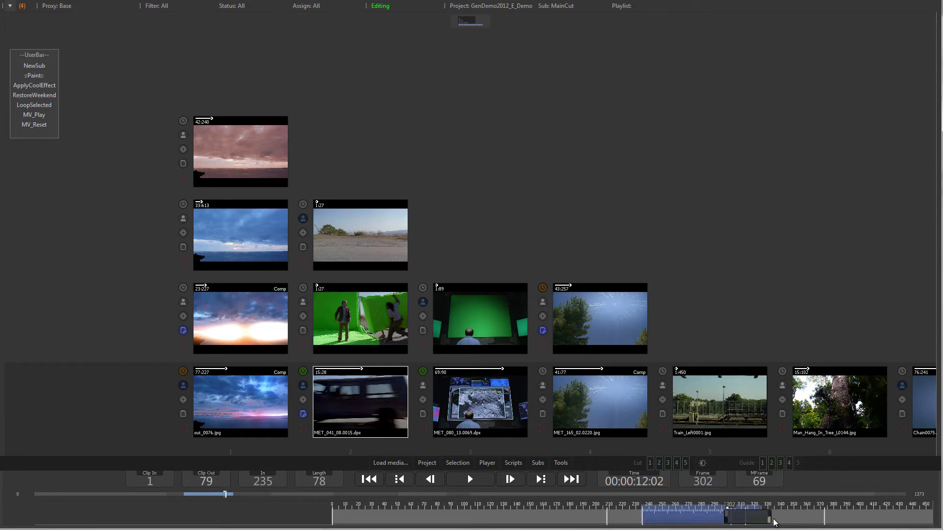
{"action": "key", "text": "Left"}
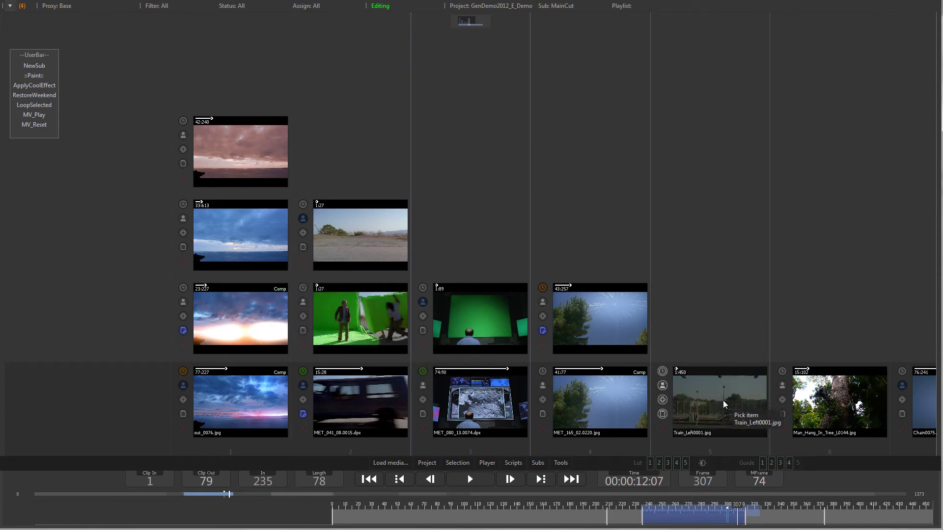
- Insert the Train_Left clip directly after the Man_Hang_In_Tree clip in the storyboard
{"action": "left_click_drag", "start_coordinate": [723, 402], "coordinate": [889, 407]}
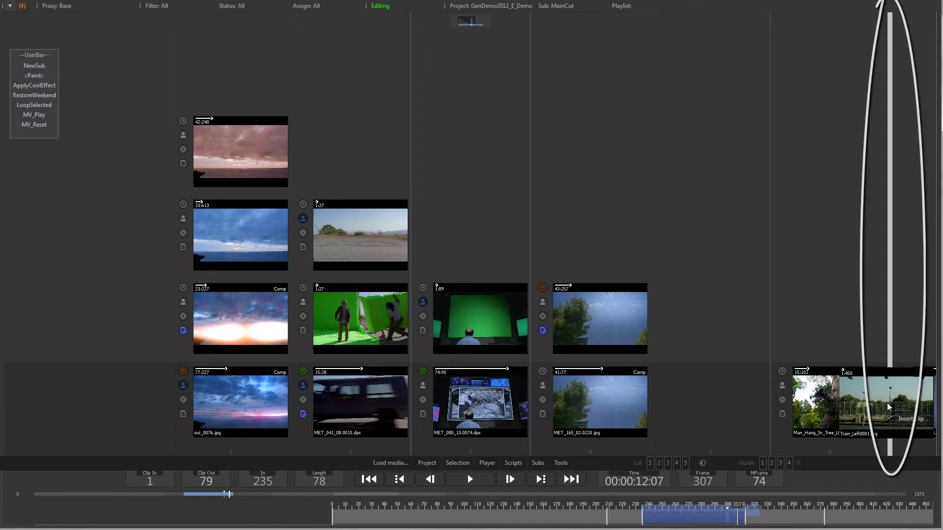
{"action": "left_click_drag", "start_coordinate": [888, 406], "coordinate": [887, 405]}
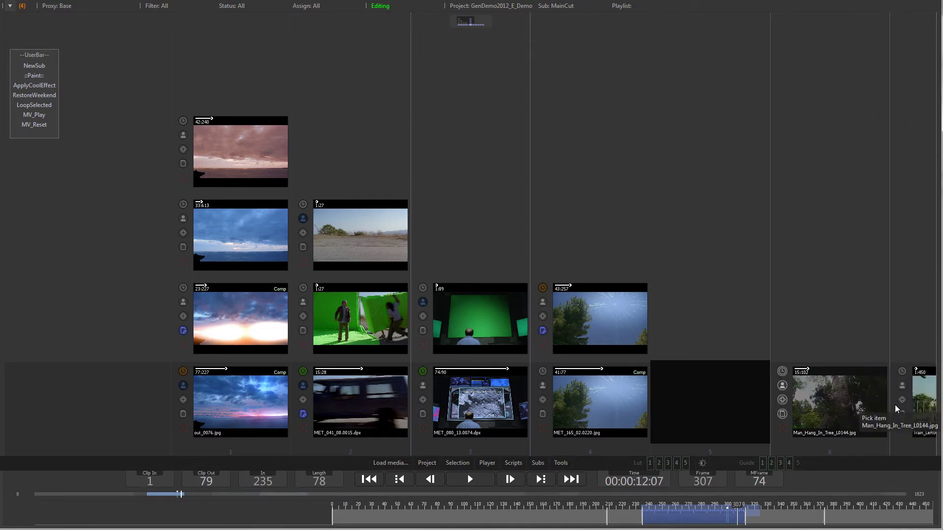
- Undo the Train_Left clip's last move, which left an empty slot in the storyboard
{"action": "left_click_drag", "start_coordinate": [890, 347], "coordinate": [584, 313]}
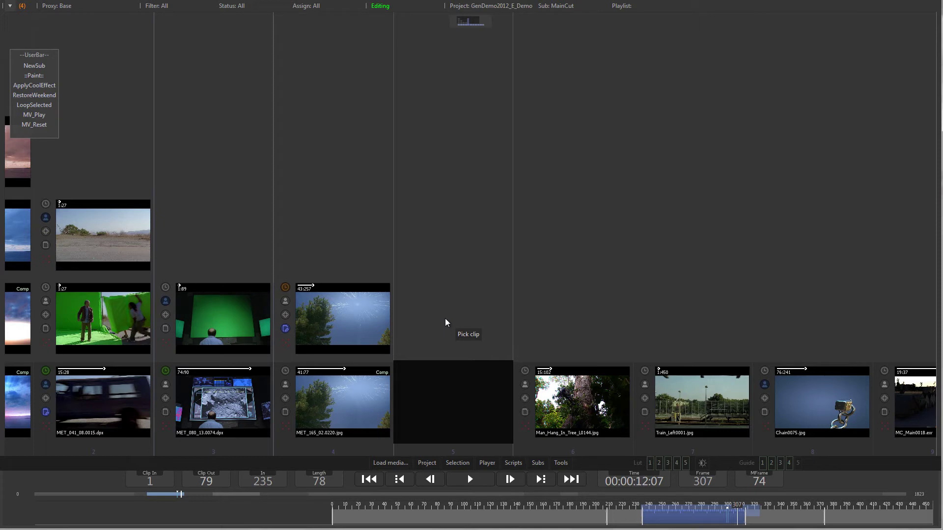
{"action": "key", "text": "ctrl+z"}
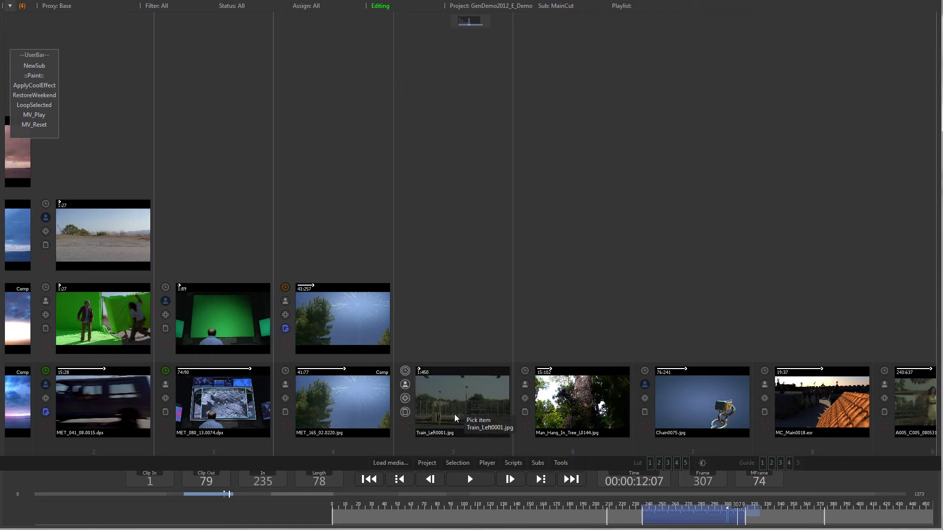
{"action": "left_click_drag", "start_coordinate": [458, 417], "coordinate": [629, 325]}
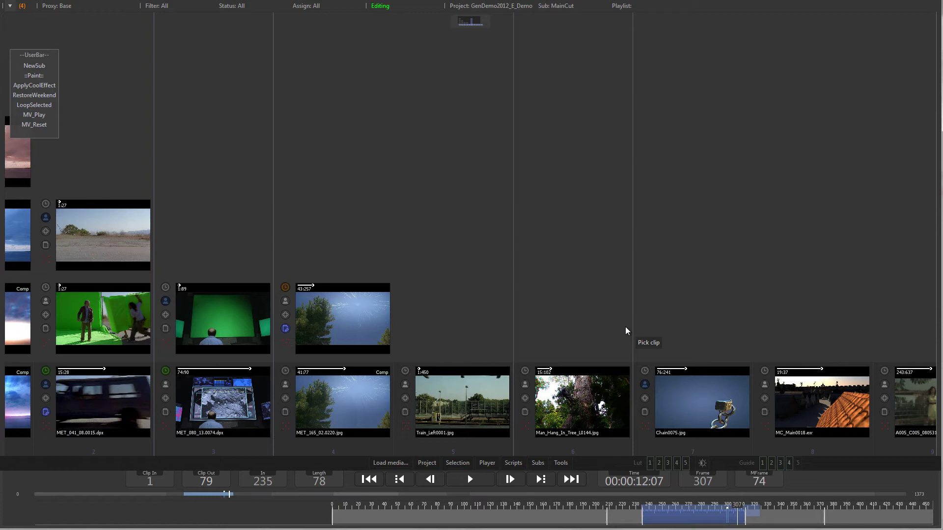
- Move the MET_041 van clip with all its versions to directly after the MET_165 clip
{"action": "left_click_drag", "start_coordinate": [187, 181], "coordinate": [479, 176]}
{"action": "left_click_drag", "start_coordinate": [393, 146], "coordinate": [624, 285]}
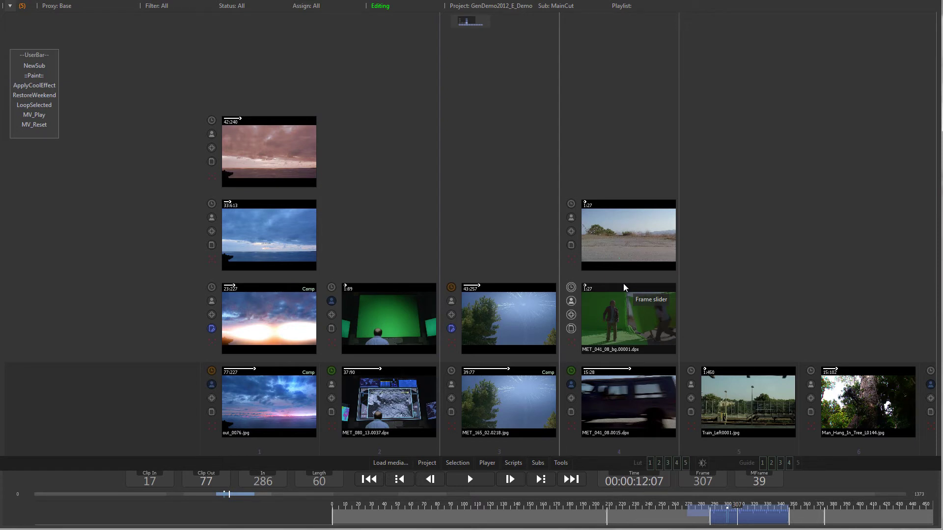
- Place a copy of the MET_041 van clip with its versions after the MET_165 clip, and delete the copy
{"action": "left_click_drag", "start_coordinate": [643, 172], "coordinate": [388, 395]}
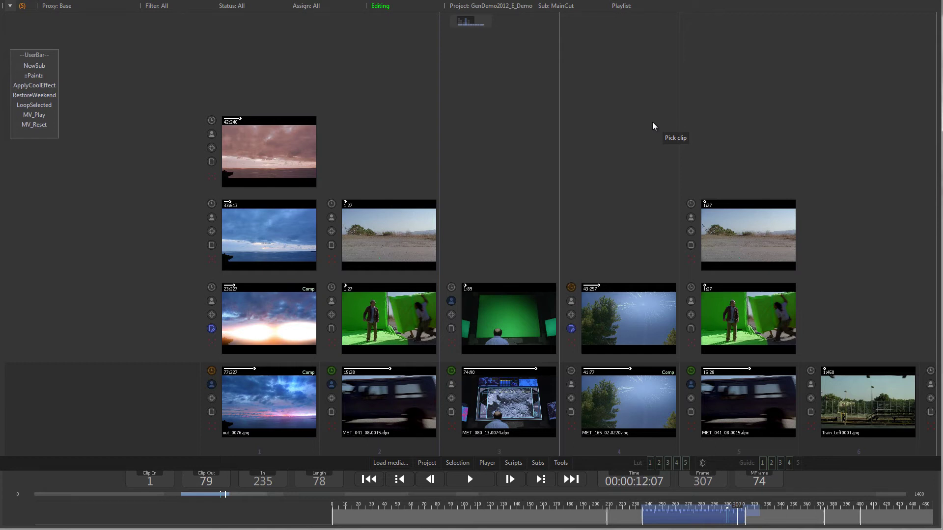
{"action": "key", "text": "Delete"}
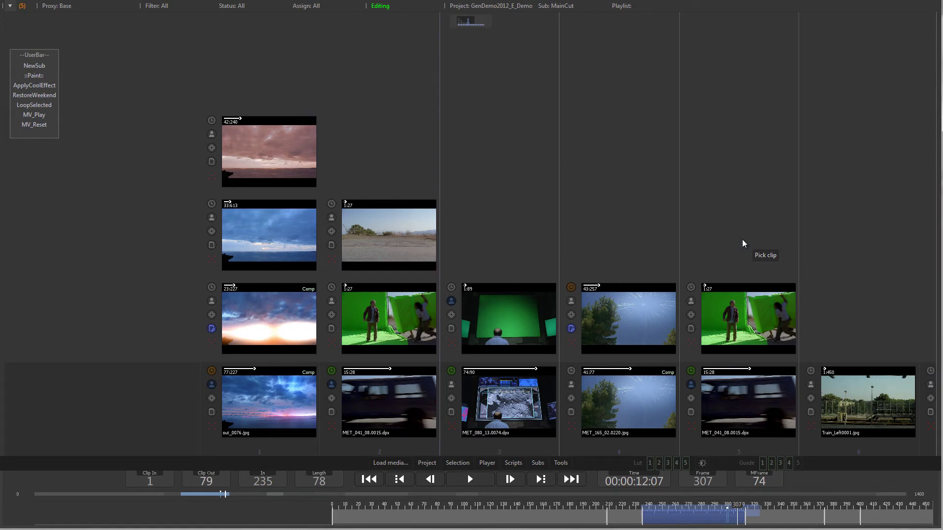
{"action": "key", "text": "Delete"}
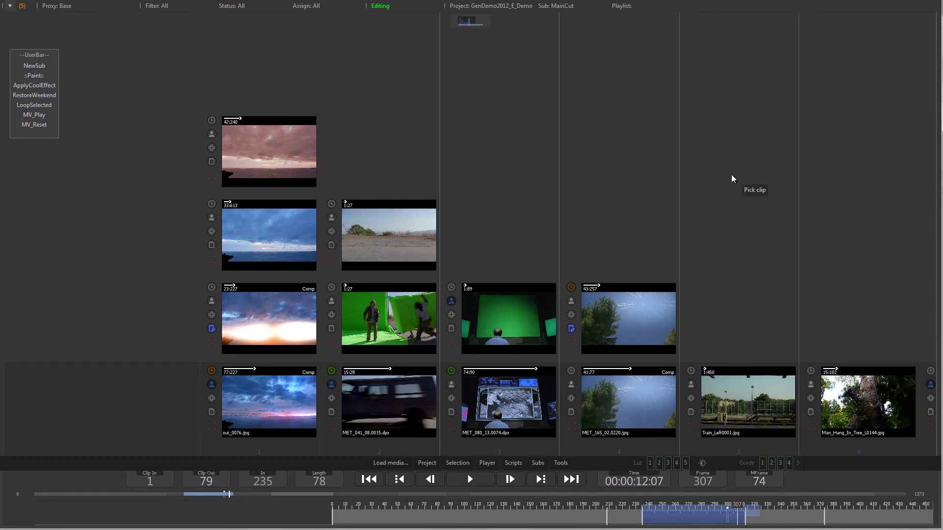
- Select the second-row versions of the first four storyboard clips, delete them and undo the deletion
{"action": "key", "text": "b"}
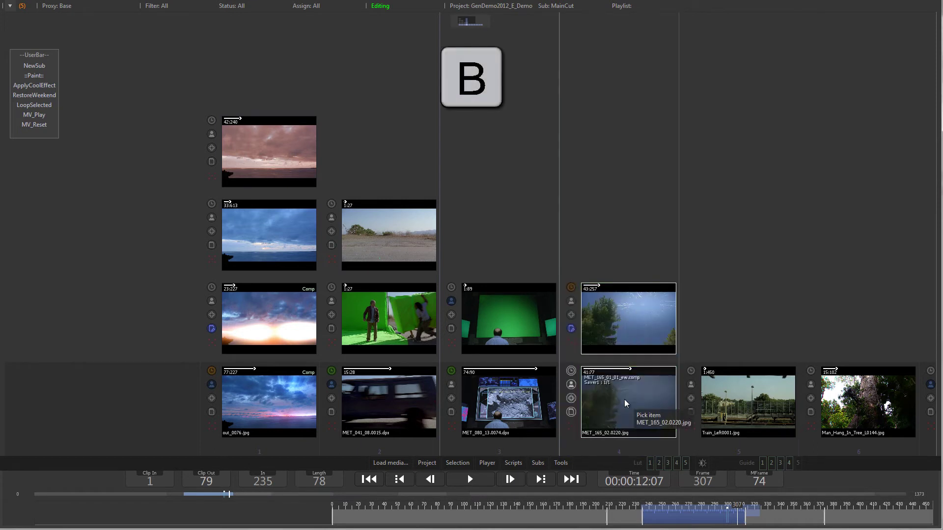
{"action": "left_click", "coordinate": [707, 324]}
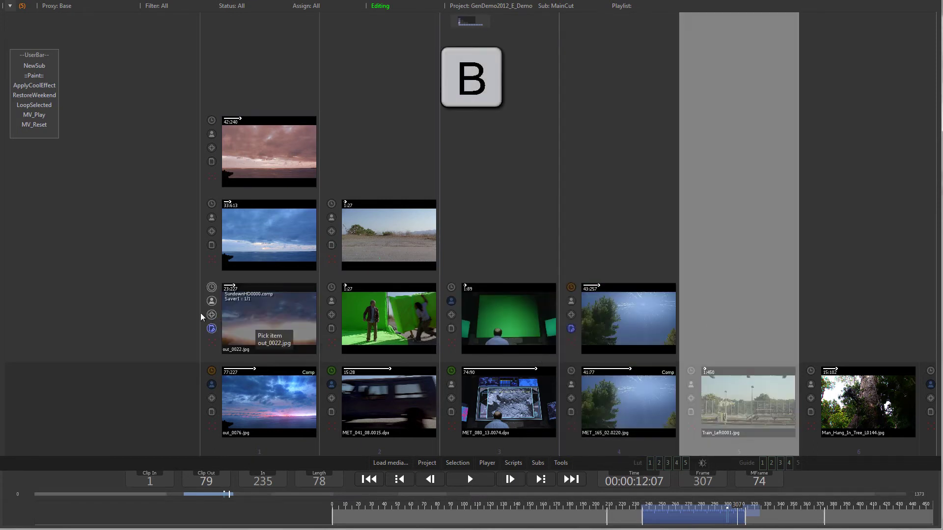
{"action": "left_click_drag", "start_coordinate": [166, 309], "coordinate": [611, 317]}
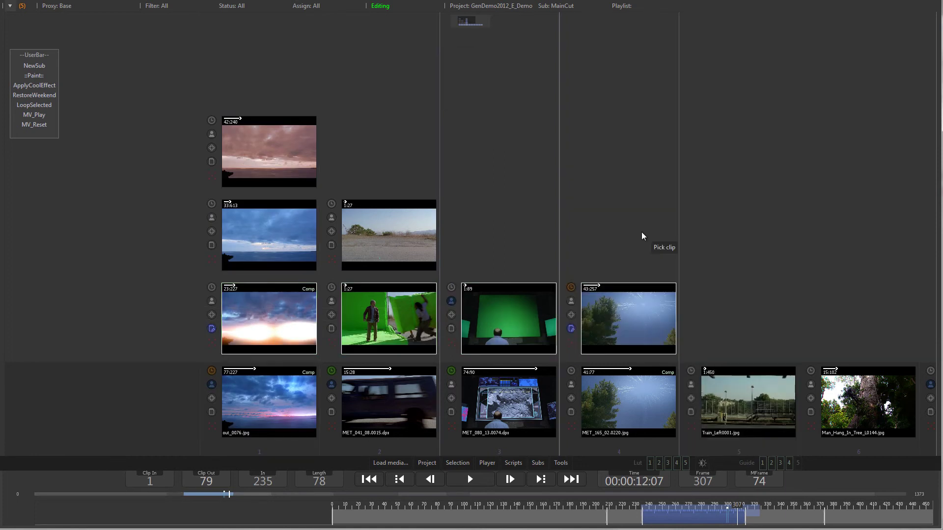
{"action": "key", "text": "Delete"}
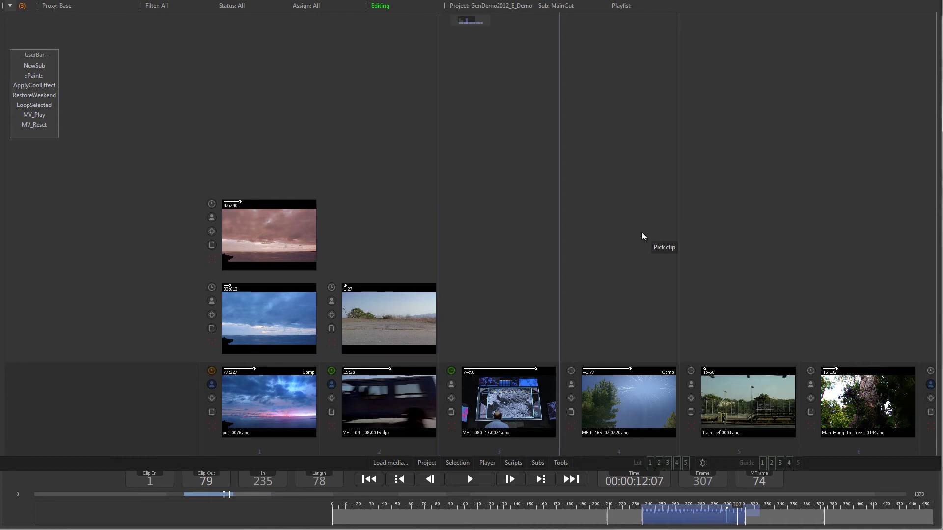
{"action": "key", "text": "ctrl+z"}
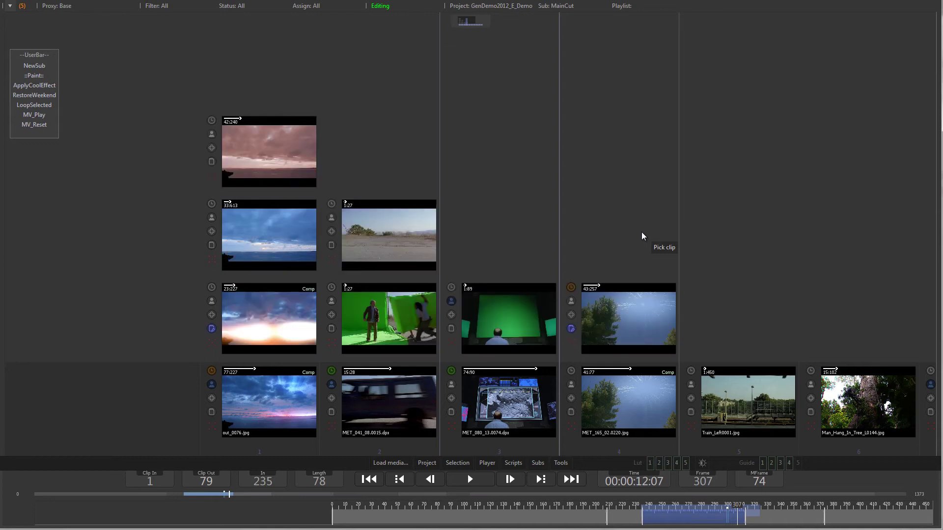
- Try block selection of whole storyboard columns, starting with the first three, and clear the selection
{"action": "key", "text": "b"}
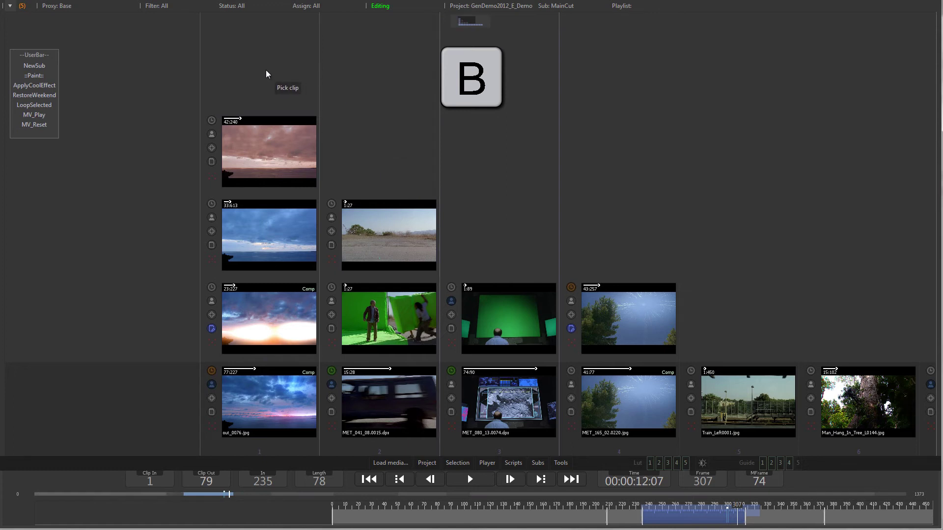
{"action": "left_click_drag", "start_coordinate": [267, 74], "coordinate": [495, 80]}
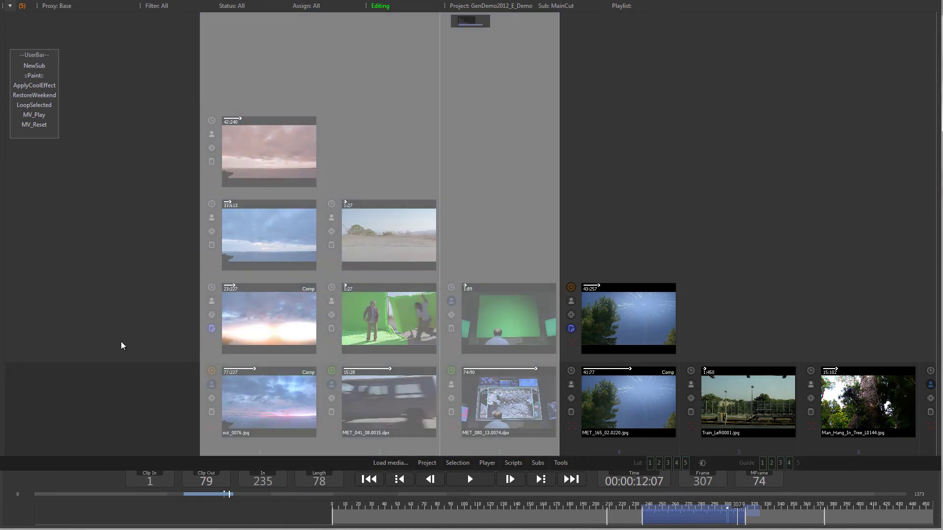
{"action": "left_click", "coordinate": [134, 337]}
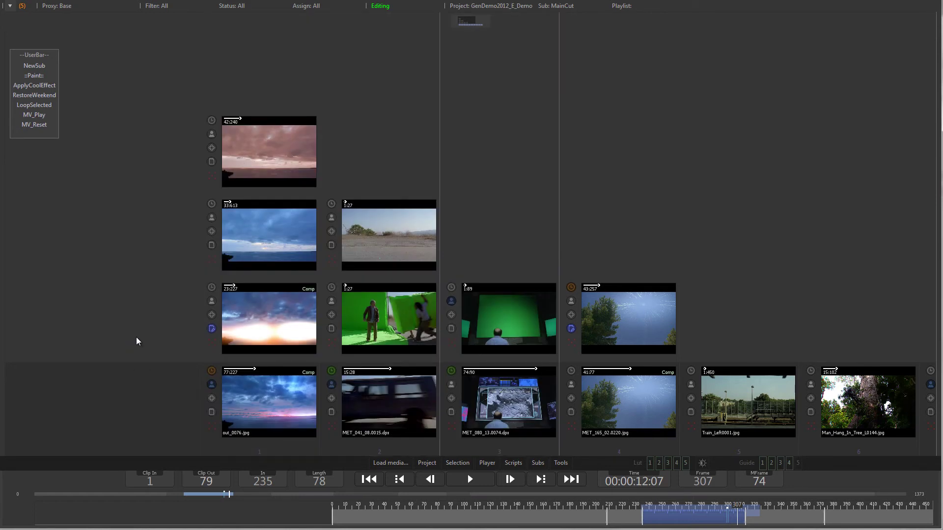
{"action": "scroll", "coordinate": [729, 184], "scroll_direction": "down", "scroll_amount": 5}
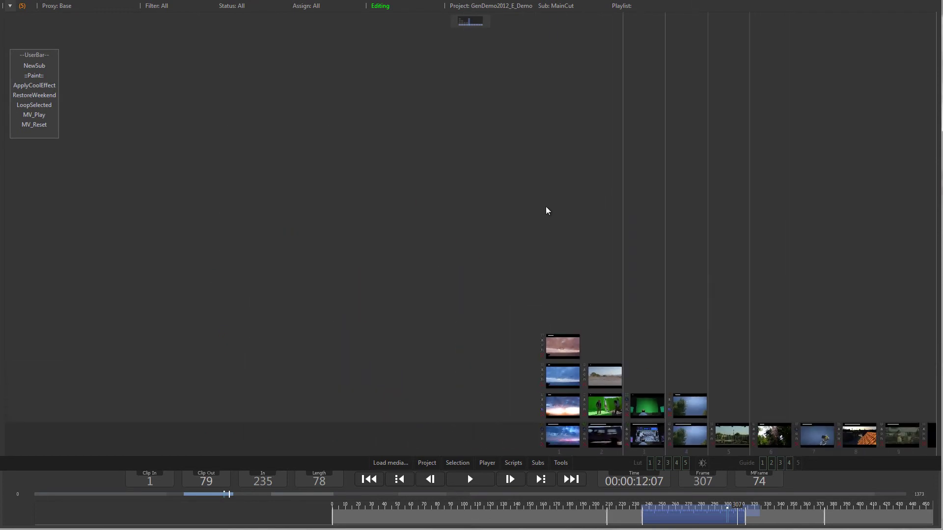
{"action": "scroll", "coordinate": [565, 209], "scroll_direction": "down", "scroll_amount": 3}
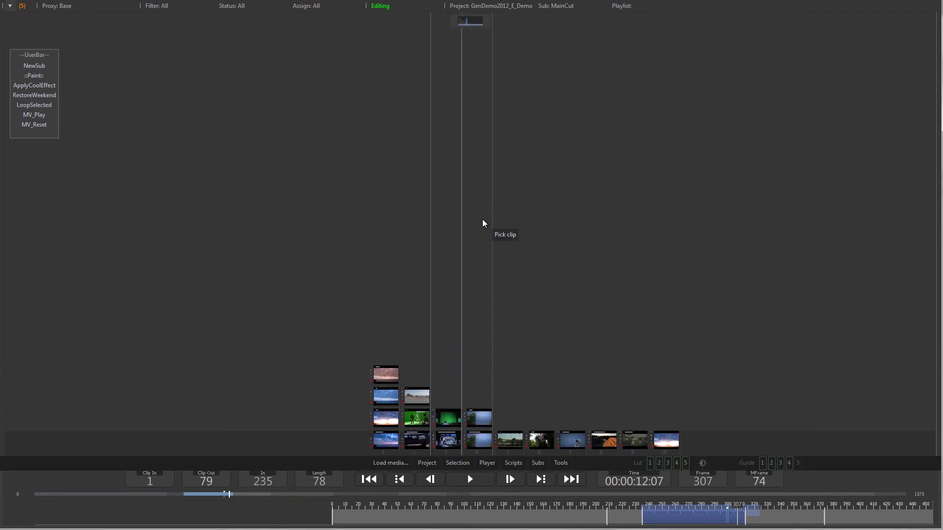
{"action": "key", "text": "b"}
{"action": "left_click_drag", "start_coordinate": [349, 278], "coordinate": [752, 280]}
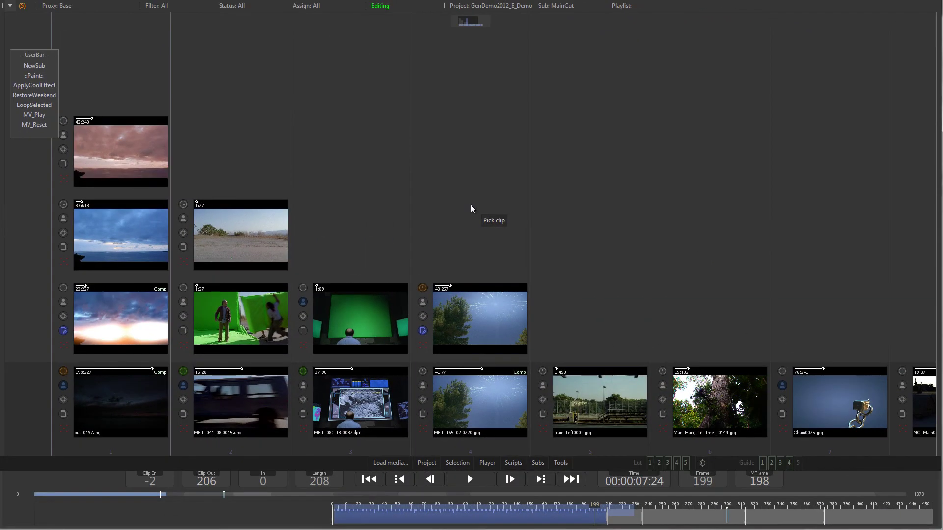
- Switch to the VisualizePlaylist sub and create a new playlist in it
{"action": "left_click", "coordinate": [559, 6]}
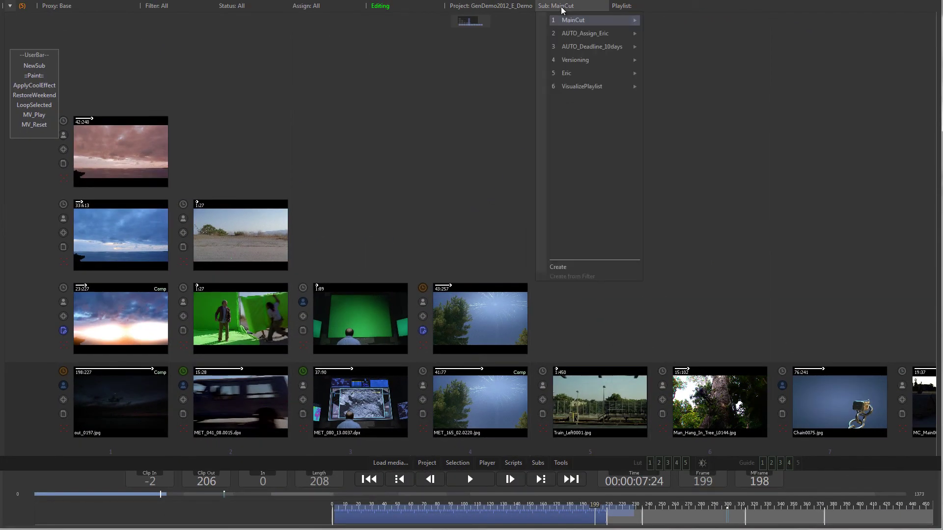
{"action": "left_click", "coordinate": [585, 86]}
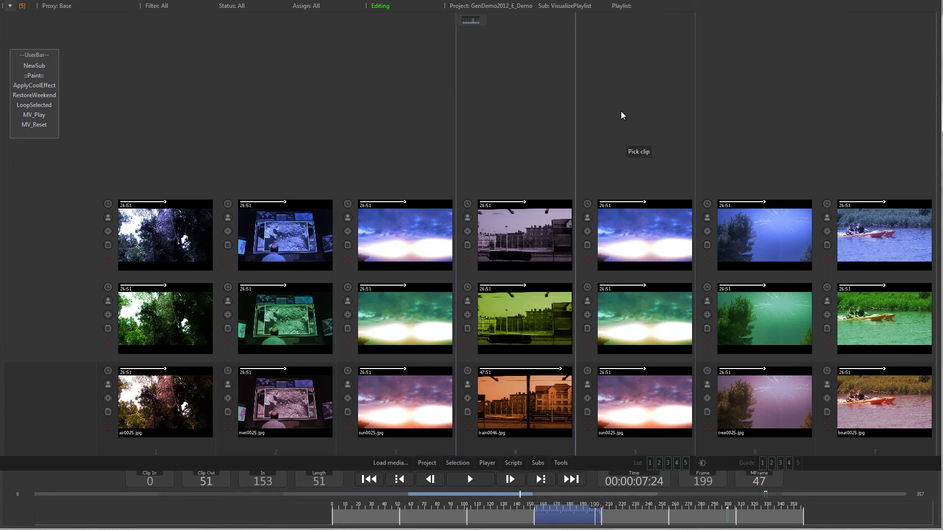
{"action": "left_click", "coordinate": [627, 5]}
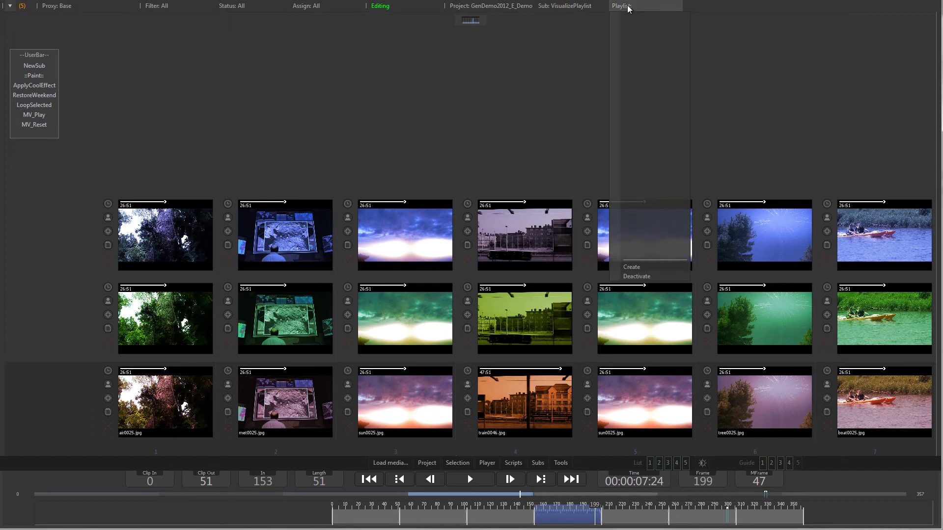
{"action": "left_click", "coordinate": [638, 270]}
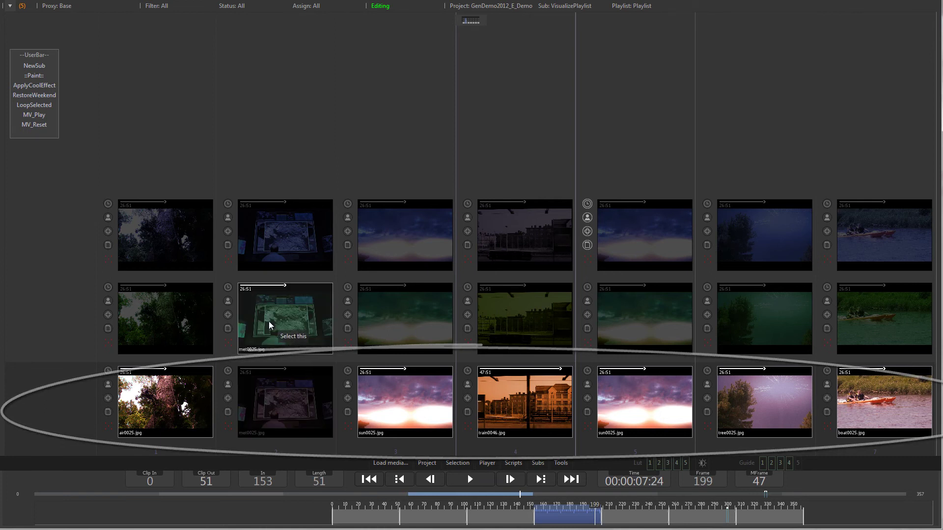
- Choose the green versions of the air, met, first sun and tree clips and the third-row versions of train, second sun and boat for the playlist
{"action": "left_click", "coordinate": [401, 327]}
{"action": "left_click", "coordinate": [524, 249]}
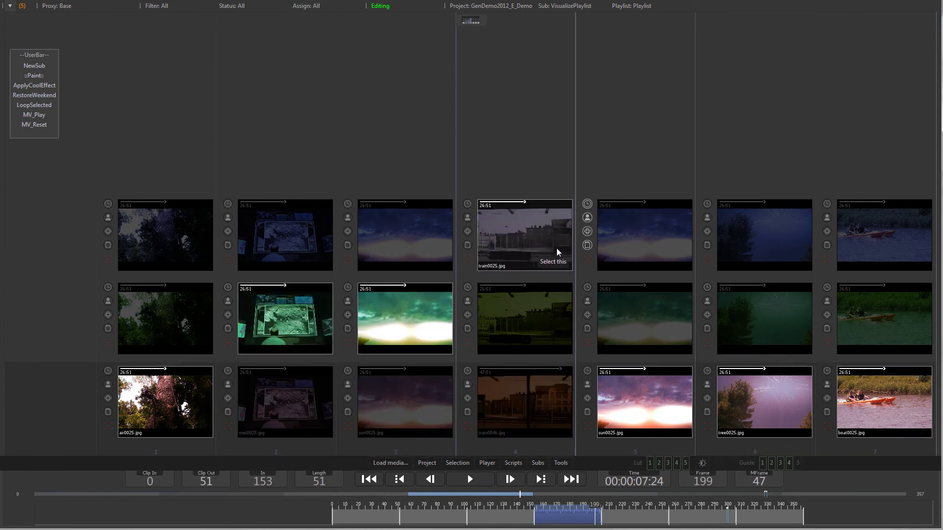
{"action": "left_click", "coordinate": [620, 253]}
{"action": "left_click", "coordinate": [764, 320]}
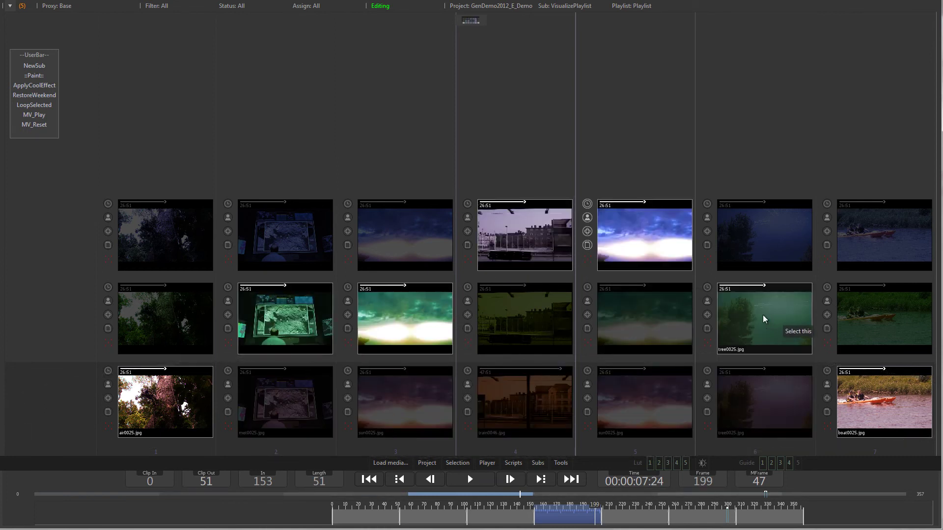
{"action": "left_click", "coordinate": [134, 309]}
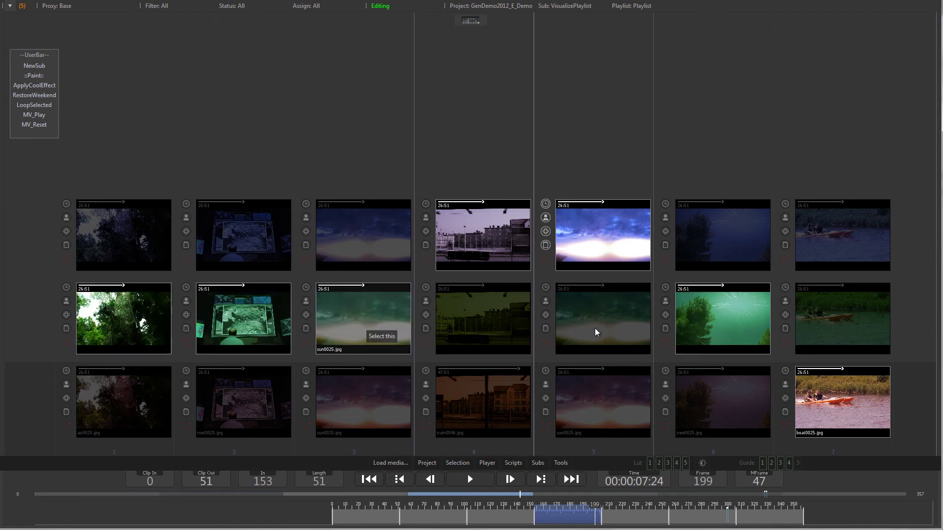
{"action": "left_click", "coordinate": [784, 240]}
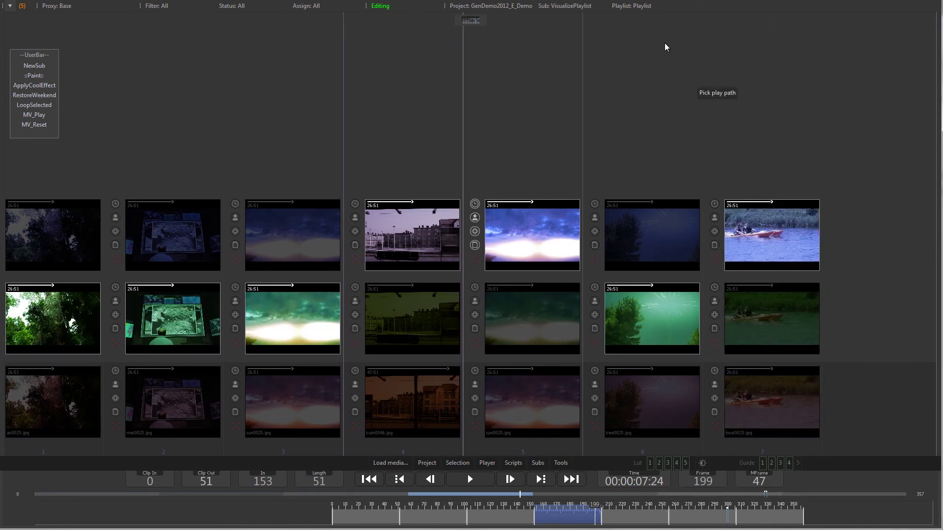
- Rename the playlist to Director'sCut
{"action": "left_click", "coordinate": [649, 7]}
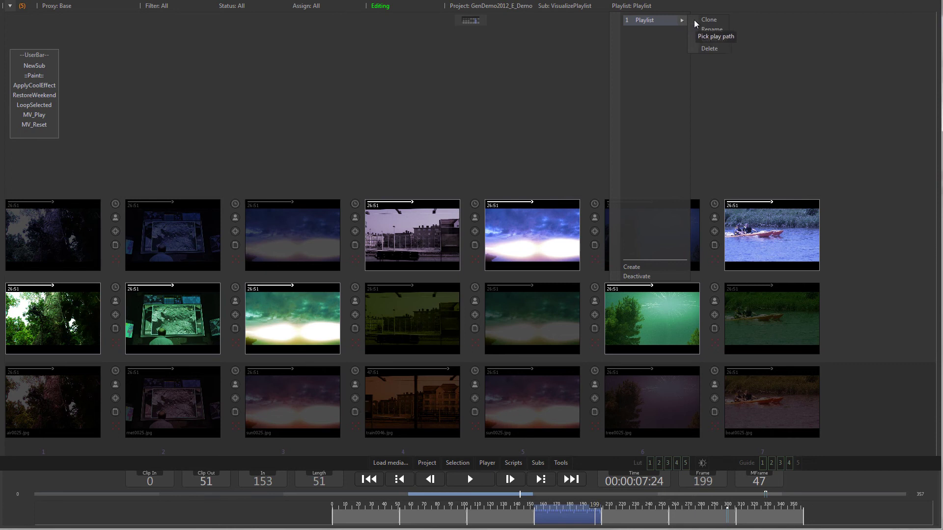
{"action": "left_click", "coordinate": [711, 29]}
{"action": "type", "text": "Director'sCut"}
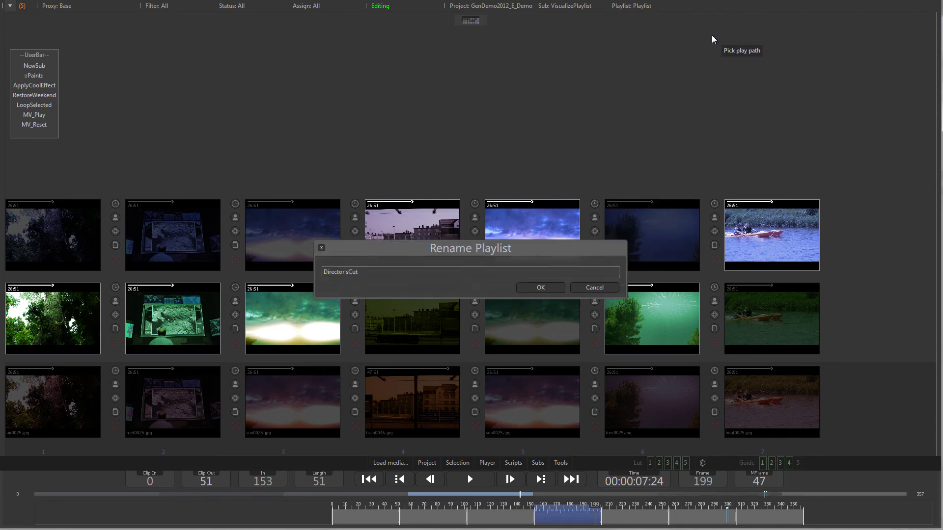
{"action": "key", "text": "Return"}
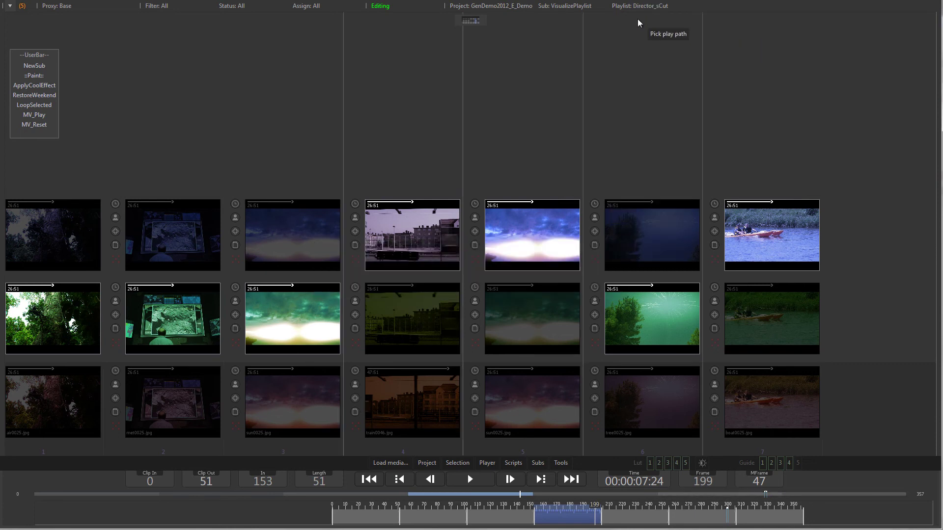
- Play the Director_sCut playlist in the player and go to frame 266
{"action": "left_click", "coordinate": [638, 20]}
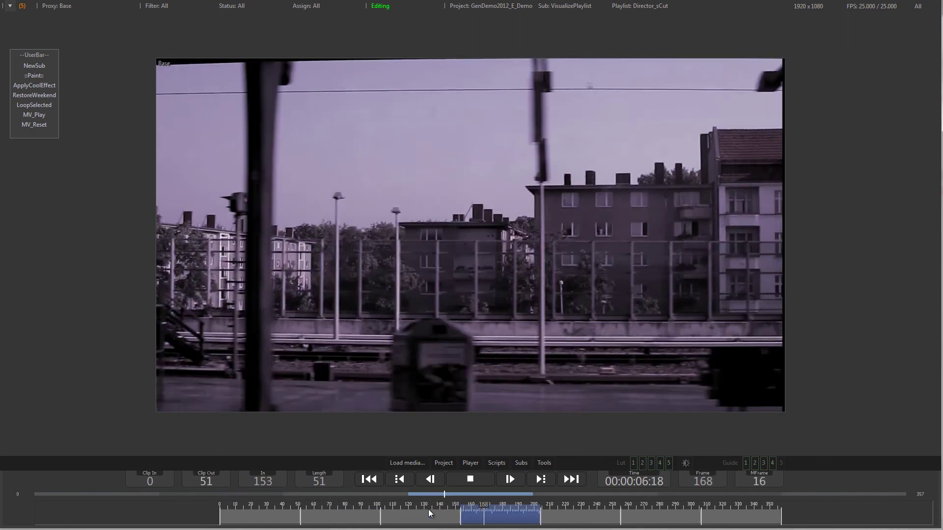
{"action": "left_click", "coordinate": [484, 506]}
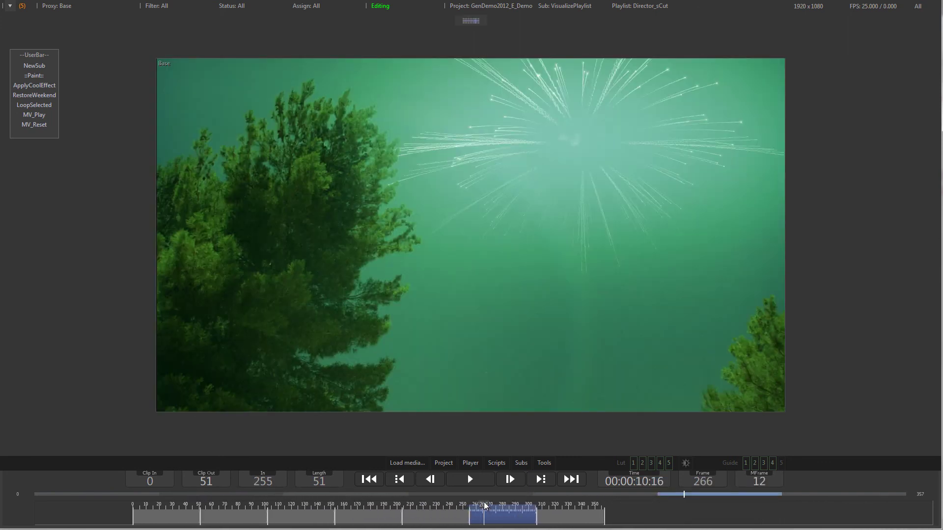
- Return to the storyboard and conform the Director_sCut playlist
{"action": "left_click", "coordinate": [652, 7]}
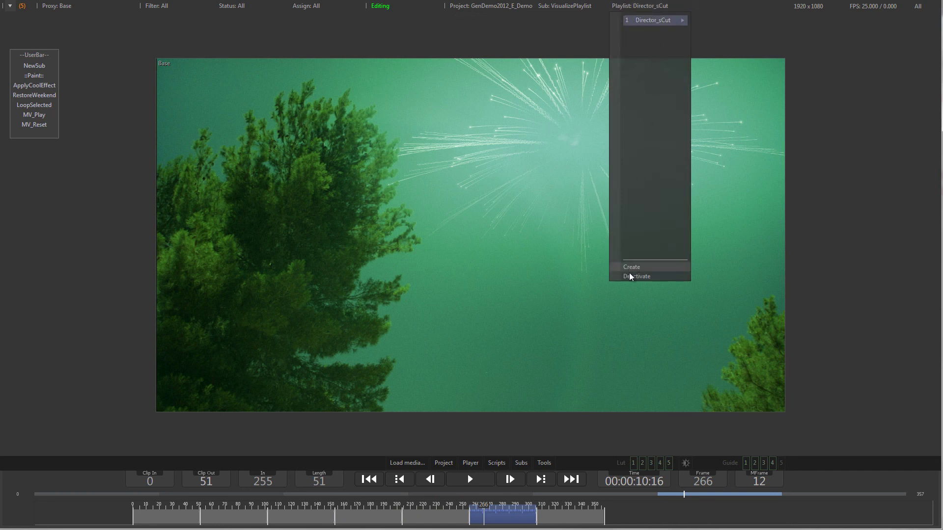
{"action": "left_click", "coordinate": [635, 276]}
{"action": "left_click", "coordinate": [633, 7]}
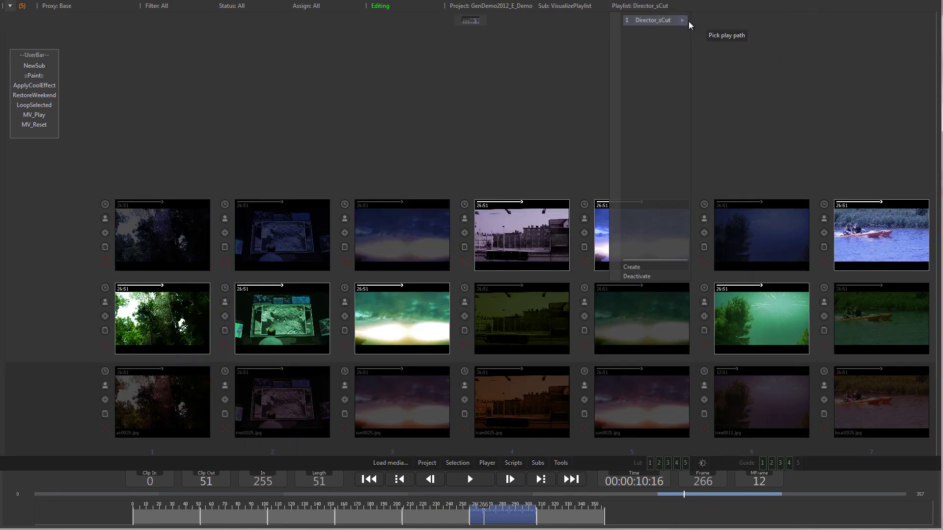
{"action": "mouse_move", "coordinate": [686, 20]}
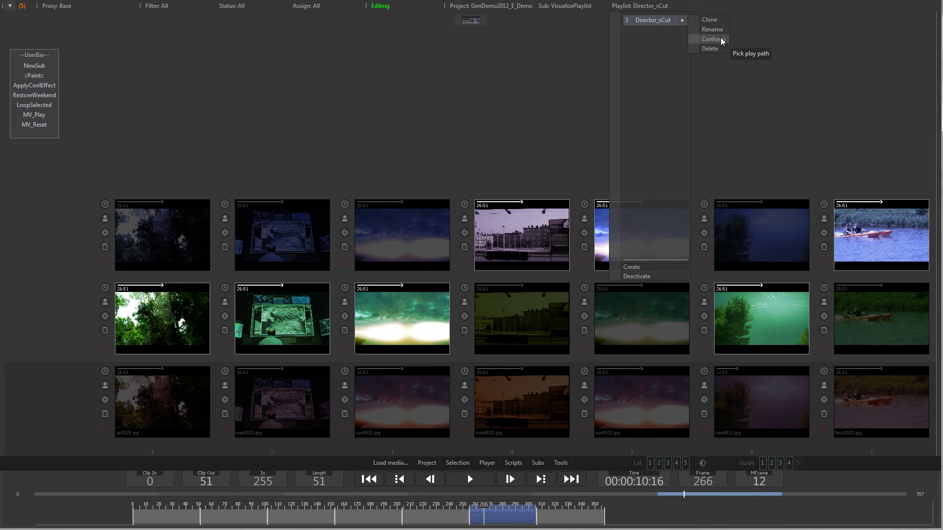
{"action": "left_click", "coordinate": [716, 39]}
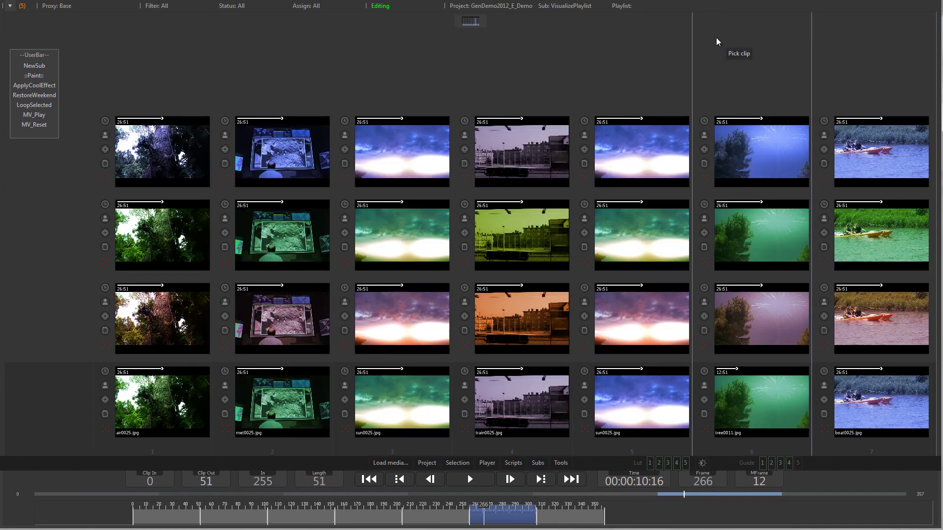